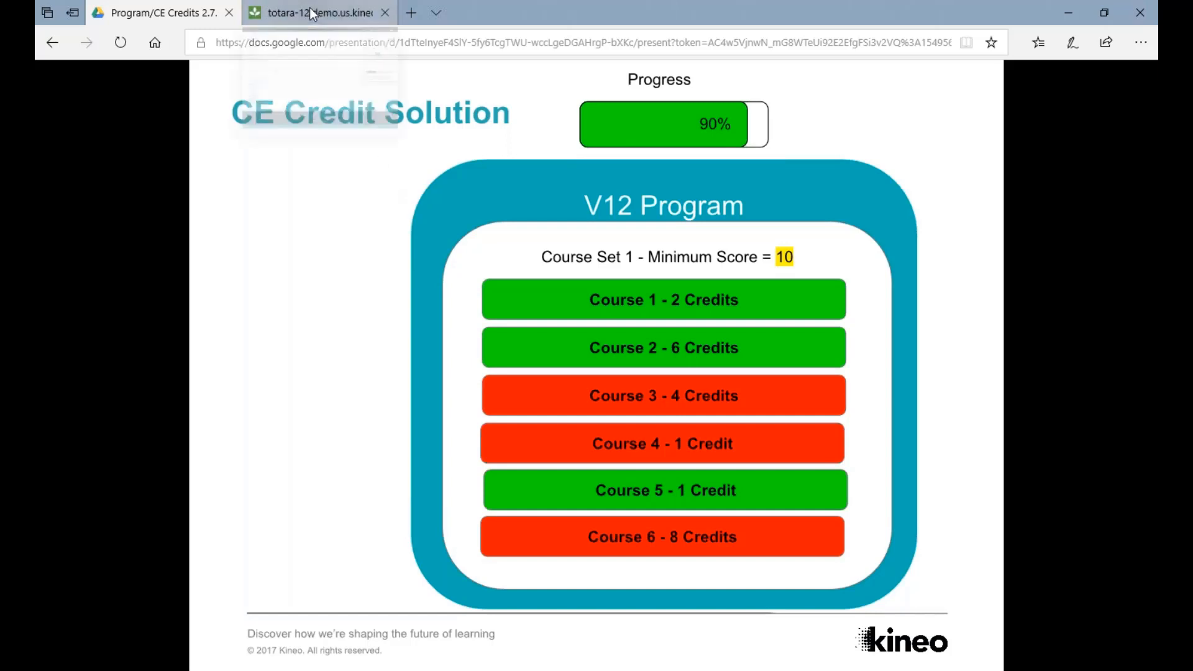
Step: Switch to the Totara demo site and open the course custom fields administration page
mouse_move(309, 7)
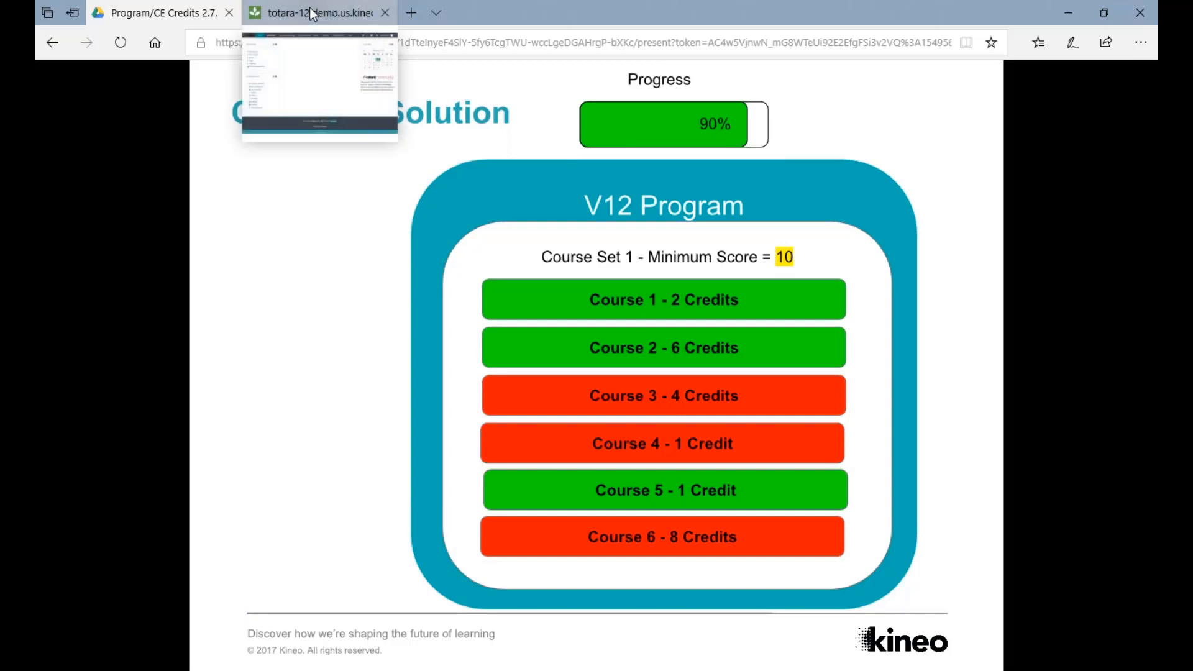
click(310, 10)
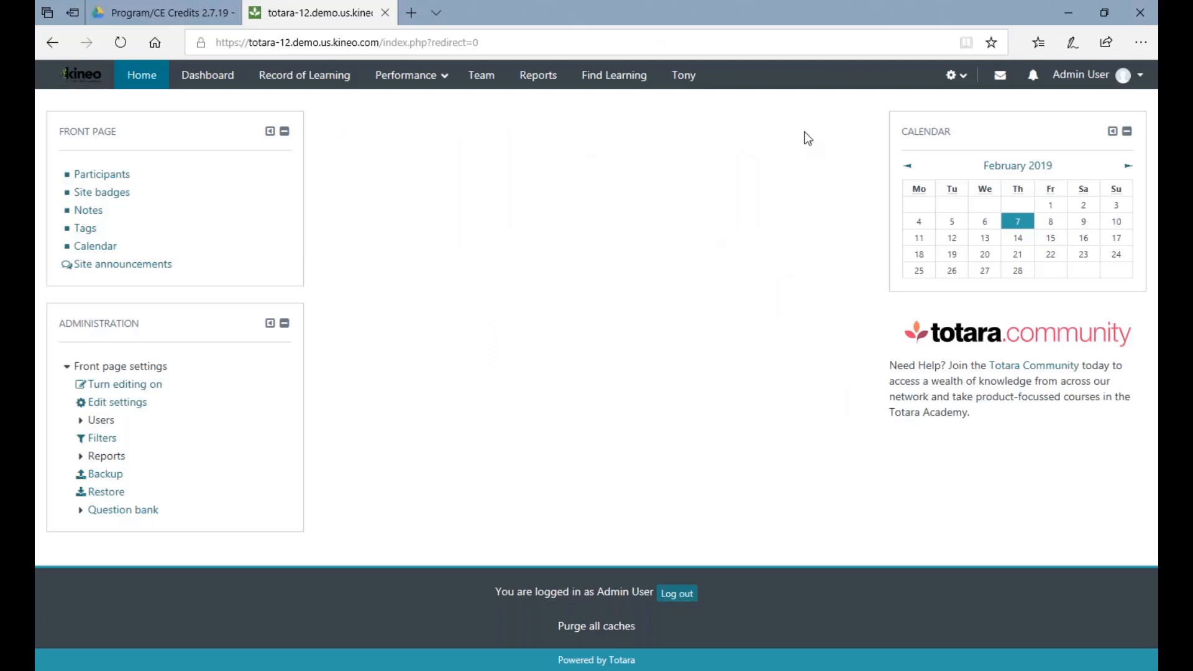
click(952, 79)
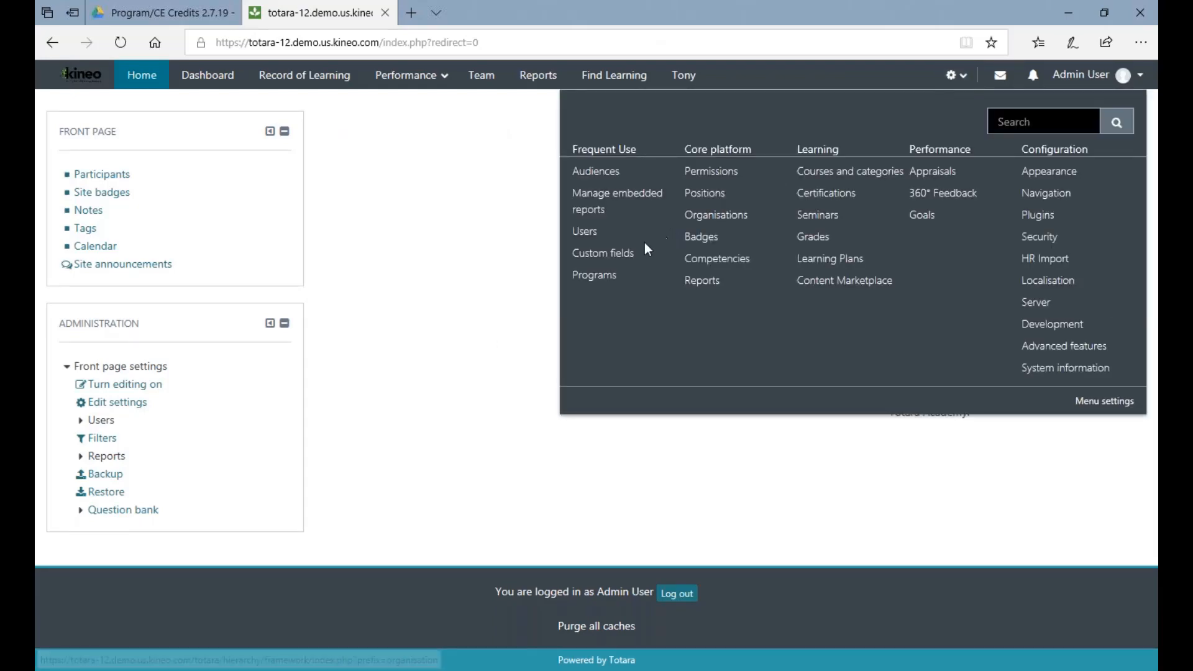
click(622, 260)
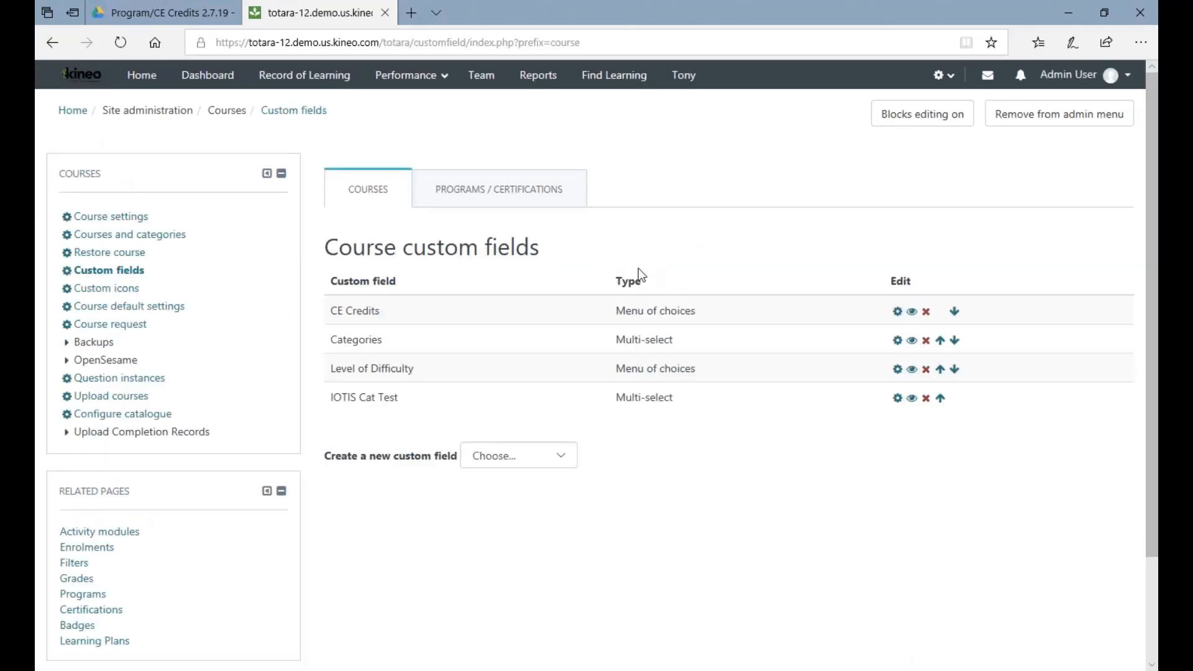
Step: Open the CE Credits custom field's settings, review its menu options and default value, and save the form
drag(335, 312, 395, 310)
click(399, 314)
drag(615, 310, 700, 305)
click(707, 312)
click(897, 311)
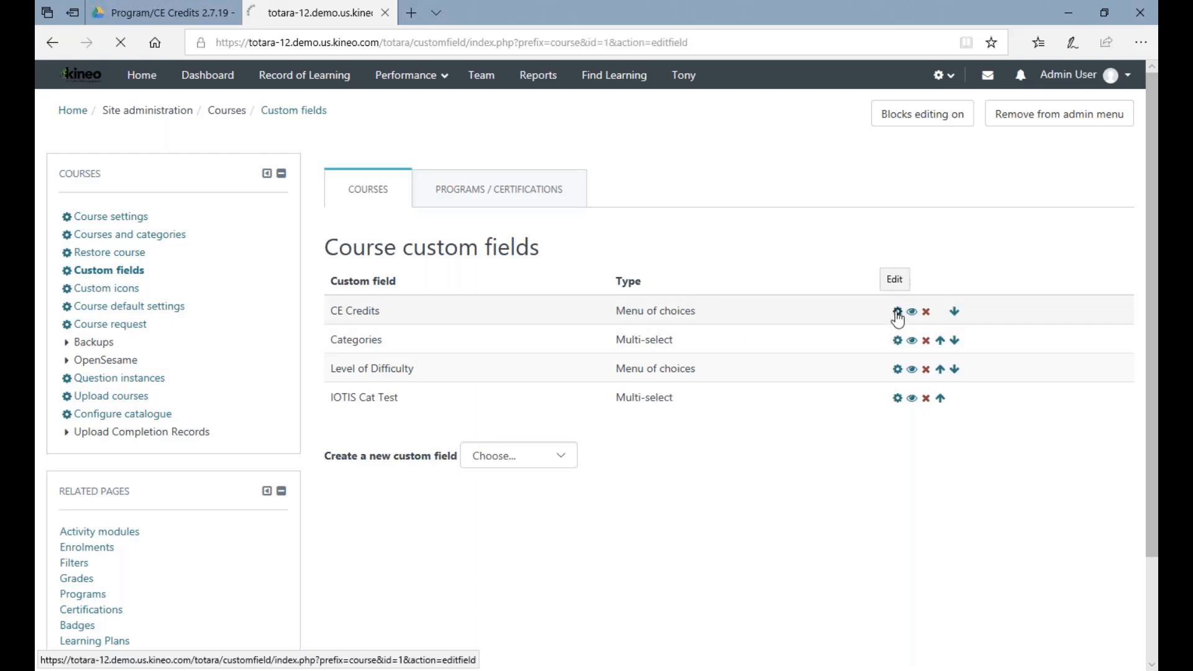
scroll(714, 299, down, 8)
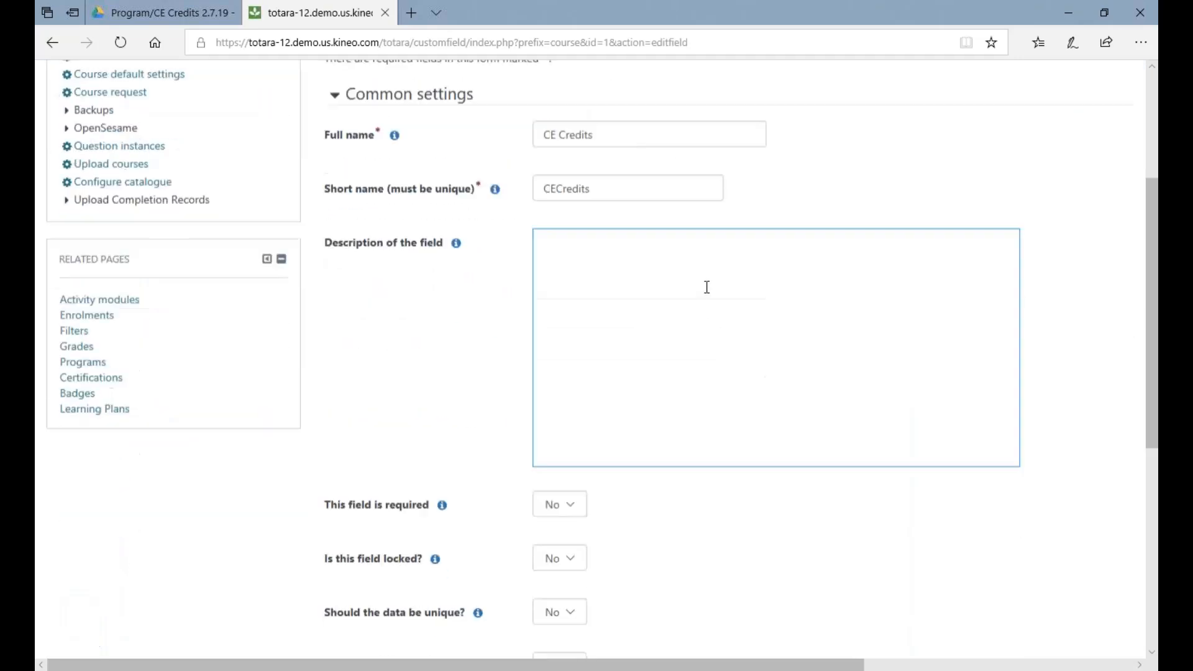
scroll(485, 196, down, 3)
click(554, 400)
scroll(542, 480, down, 2)
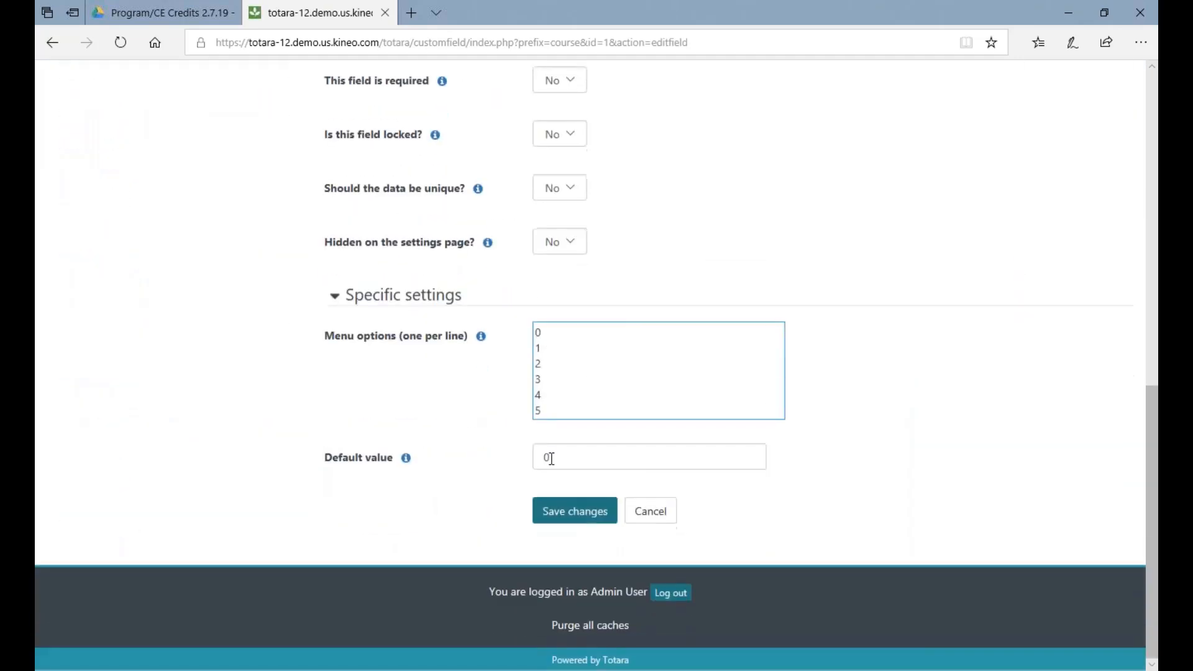
scroll(551, 461, up, 2)
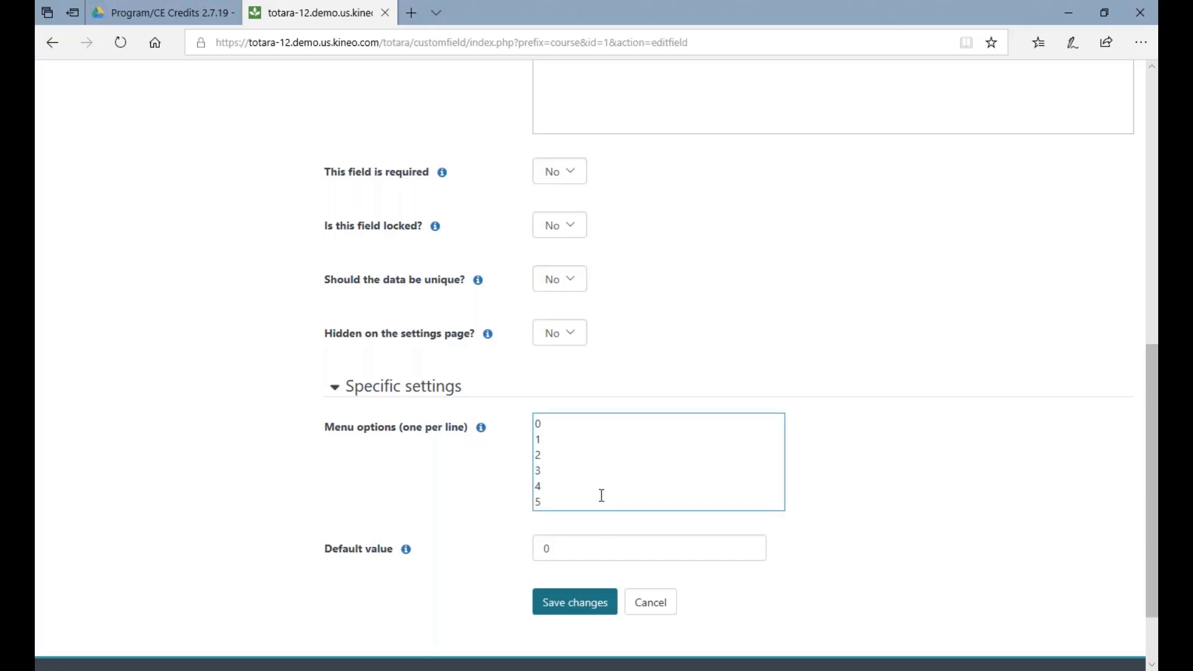
click(600, 611)
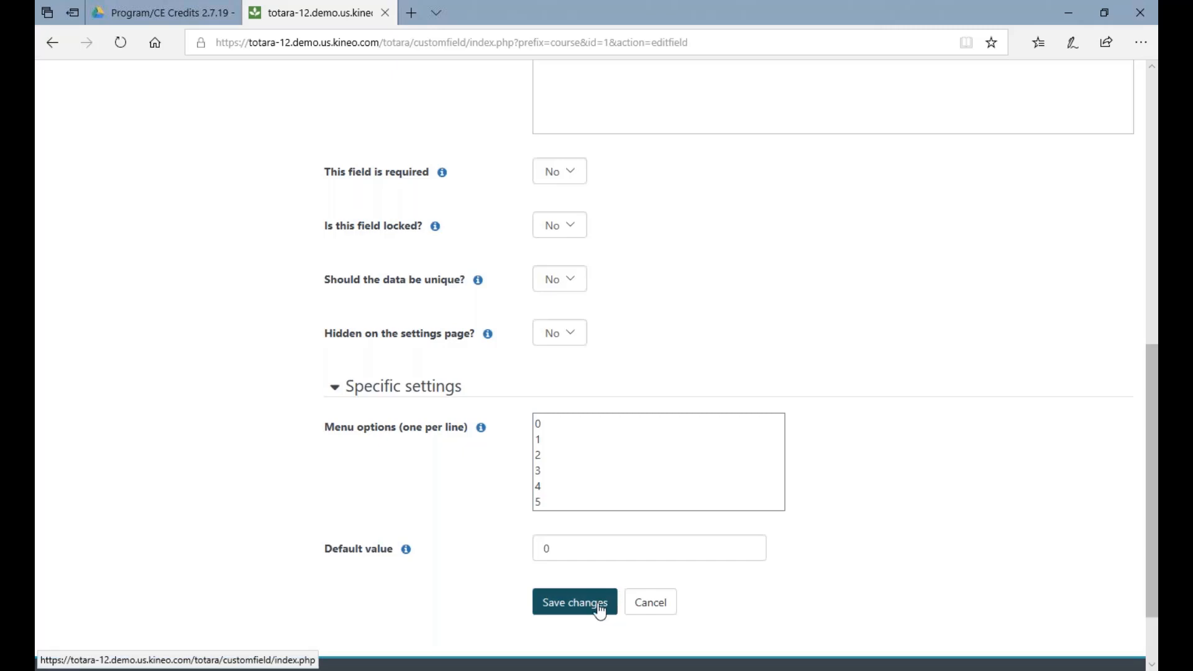
click(600, 611)
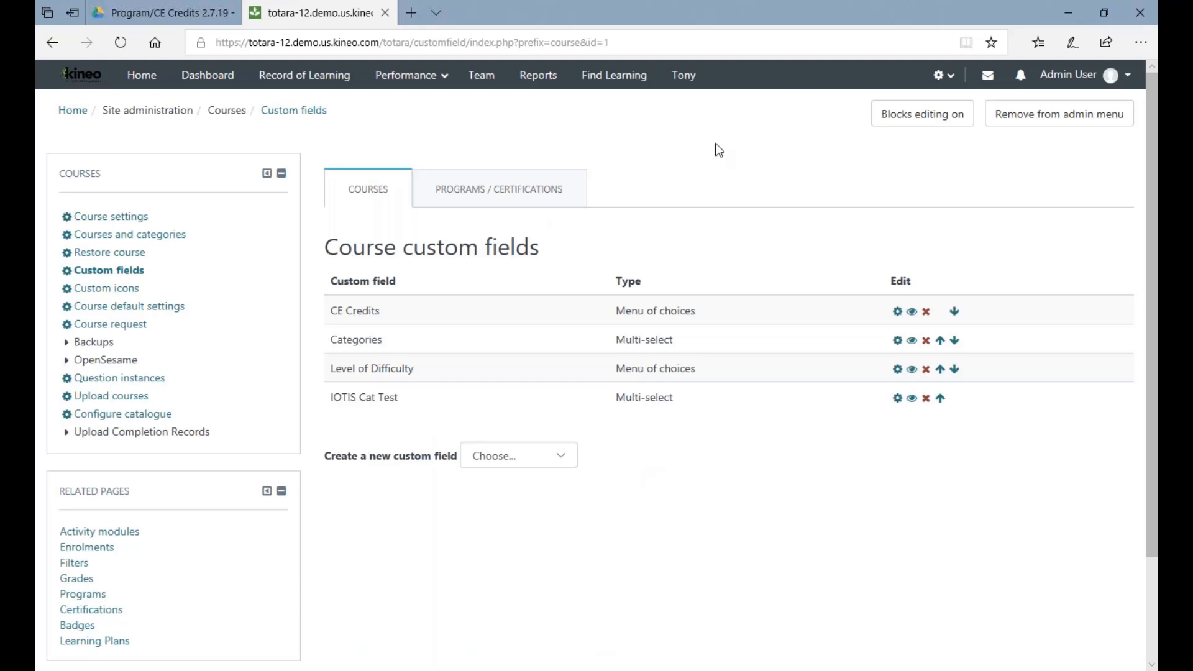
Step: Start a new program in program management and set its full name to "Office Hours CE Credits"
click(940, 75)
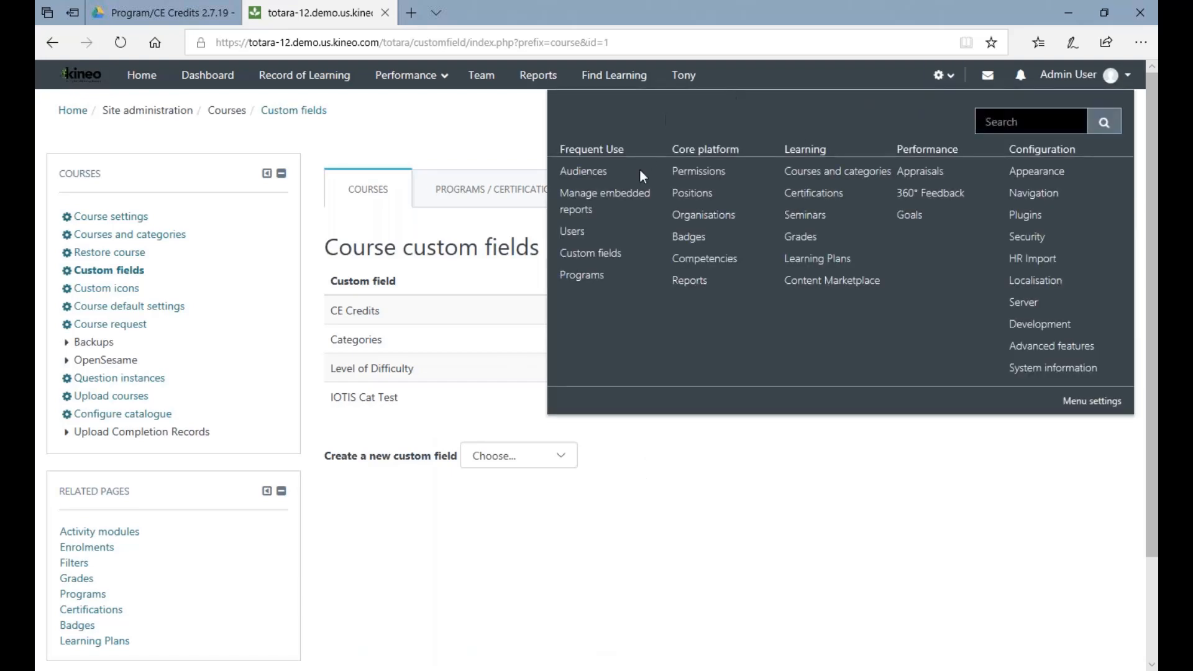
click(595, 278)
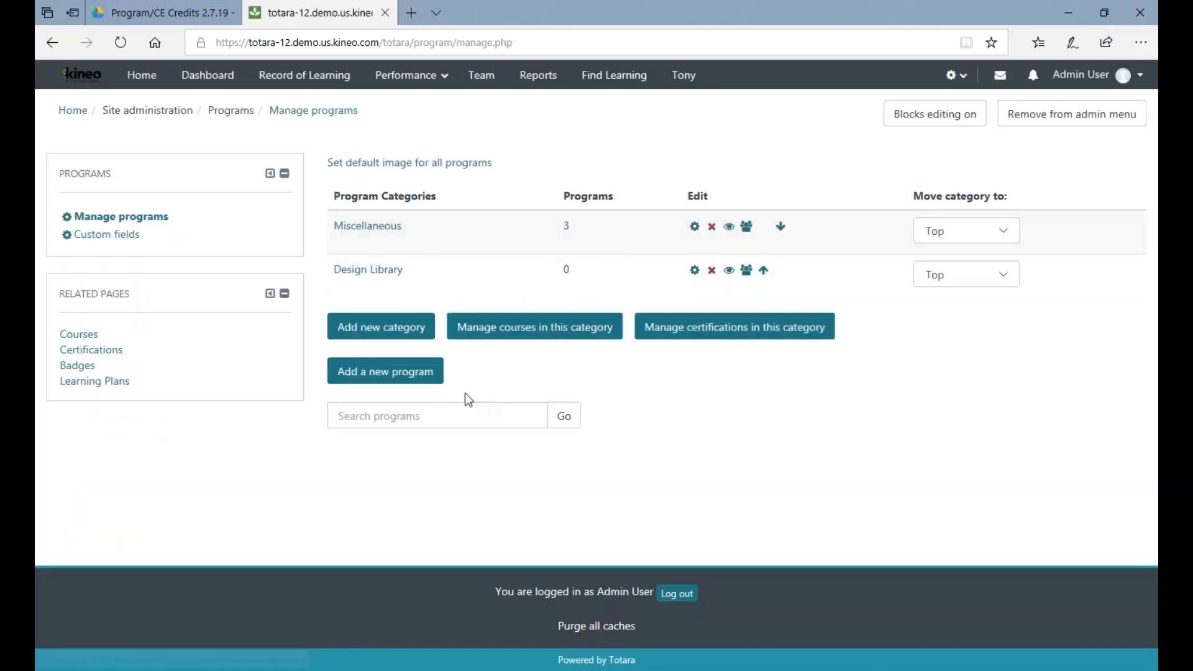
click(412, 373)
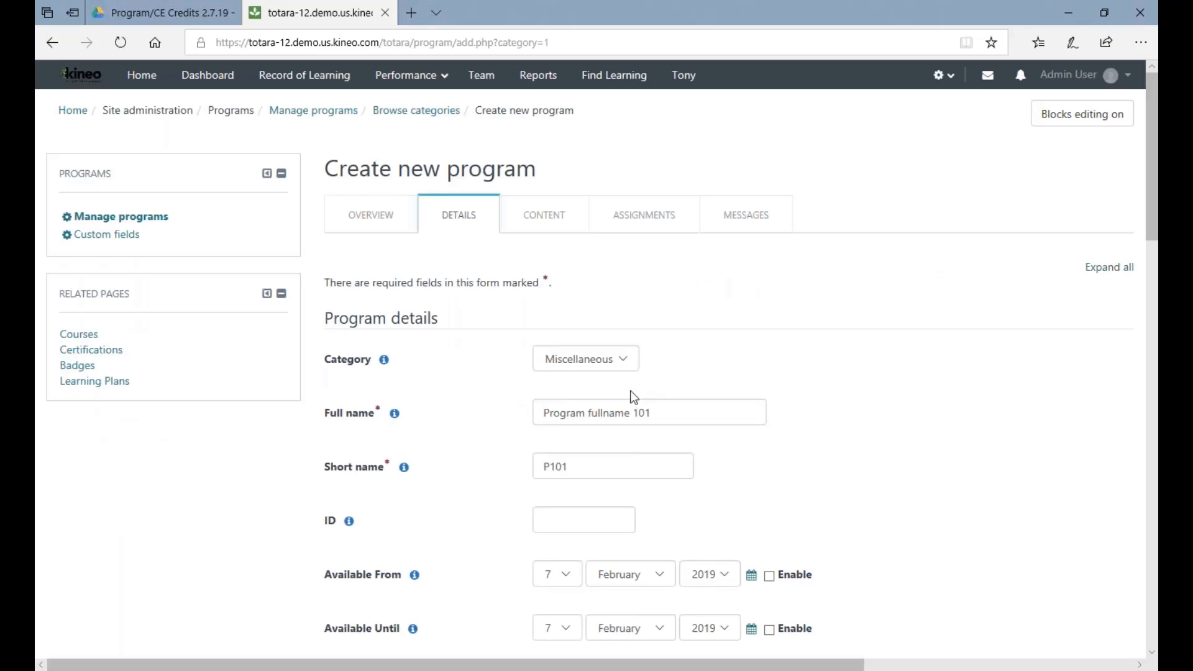
double_click(619, 422)
triple_click(621, 416)
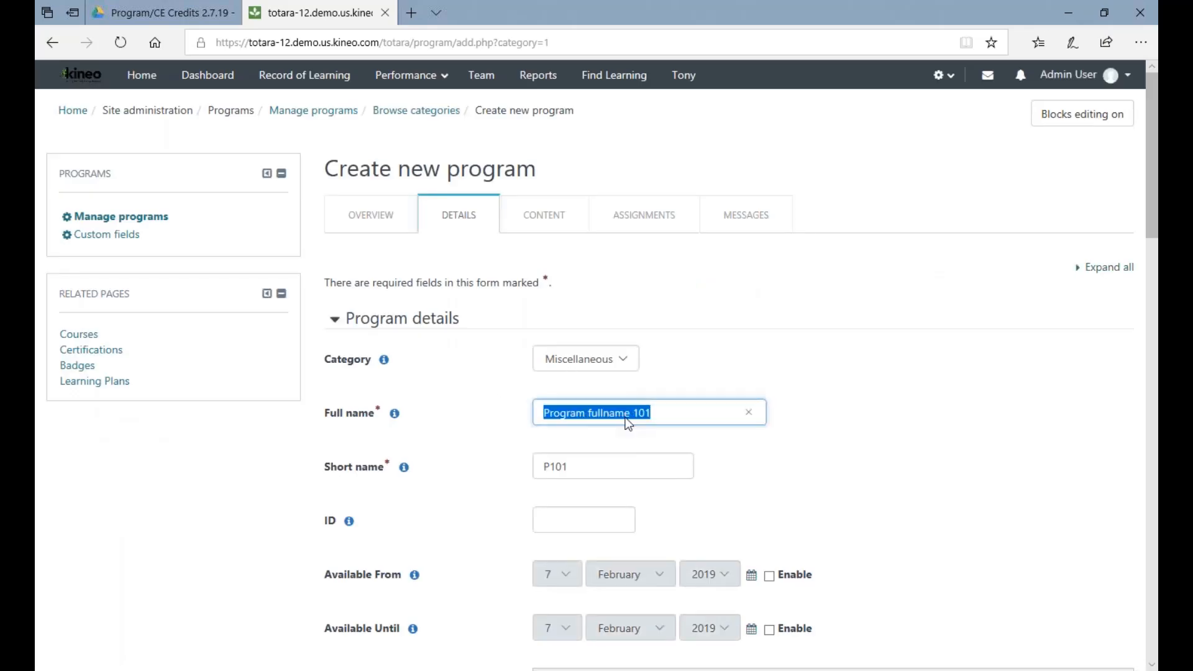
text(Of)
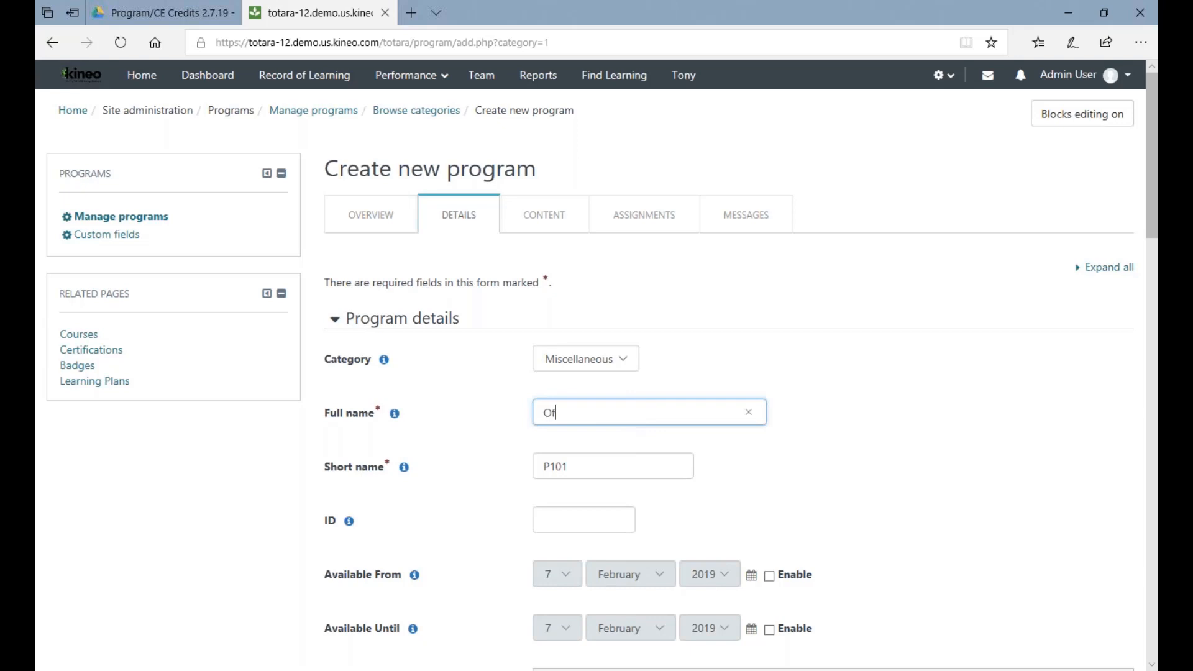
text(fice Hours CE Credits)
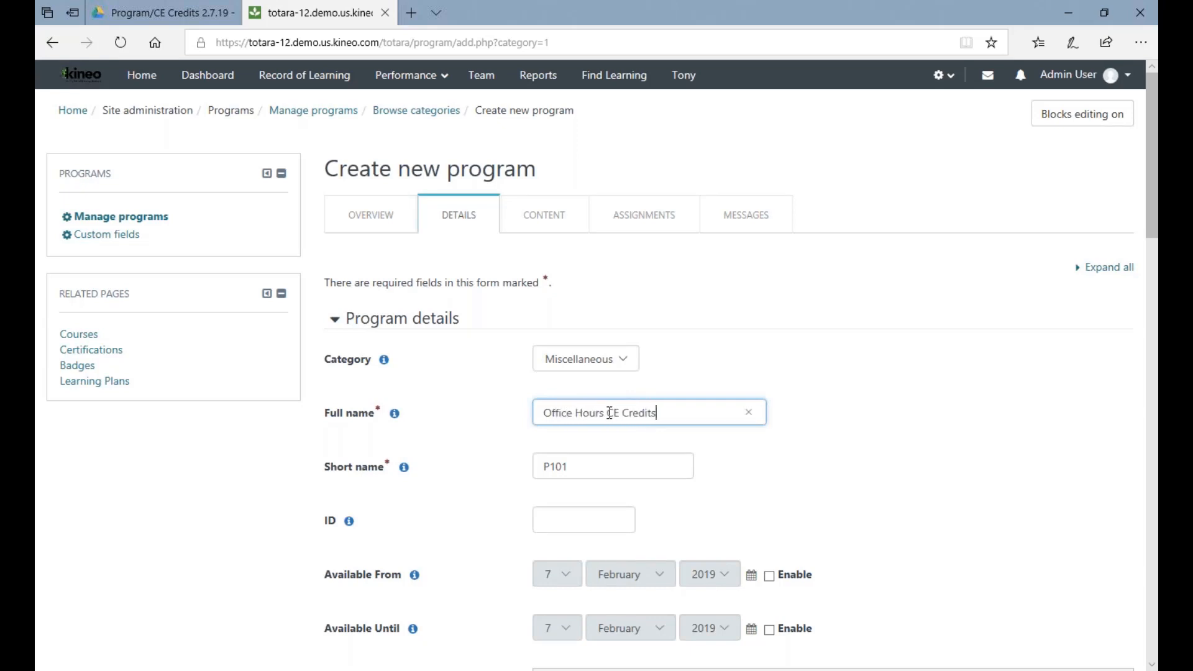
Step: Copy the program's full name into its short name, making it "Office Hours CE Credits"
click(630, 439)
triple_click(644, 414)
key(ctrl+c)
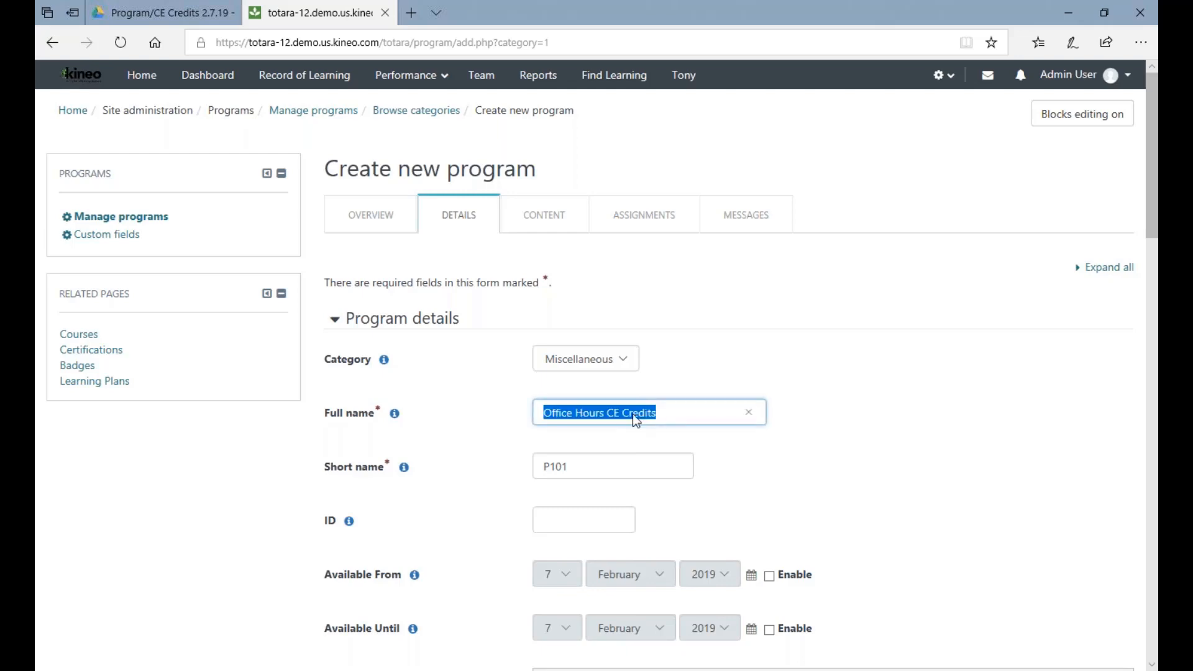
key(Tab)
key(ctrl+v)
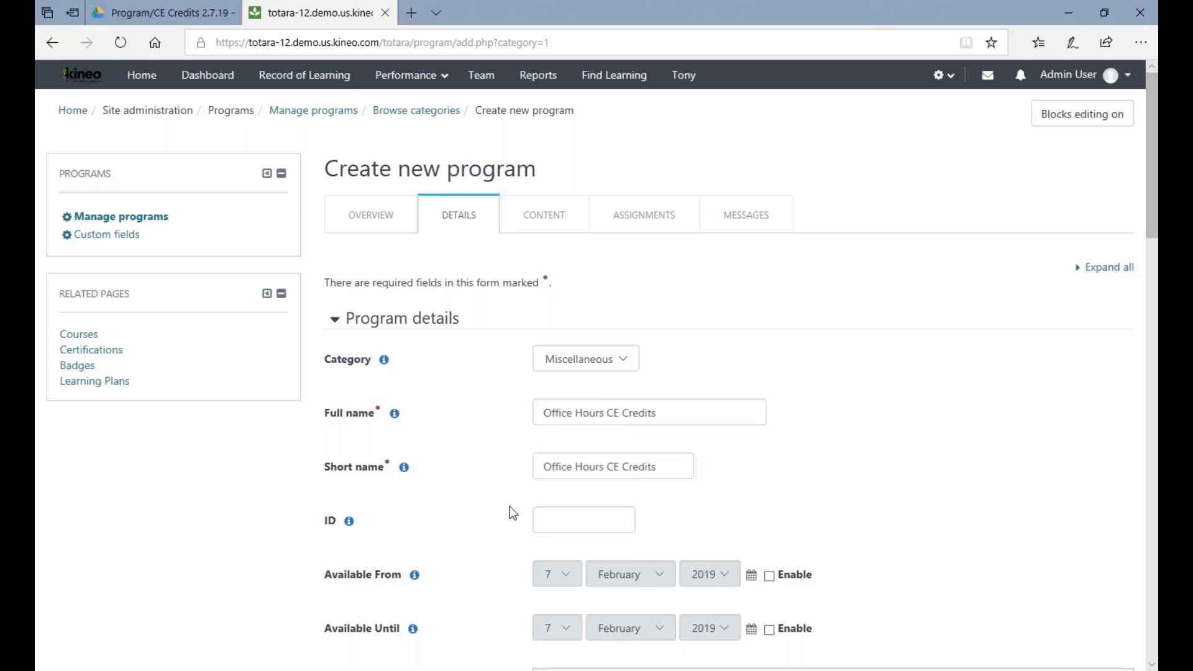
click(494, 504)
Step: Save the new program, leaving the remaining detail, visibility, appearance and extension settings at their defaults
scroll(510, 509, down, 3)
scroll(522, 248, down, 2)
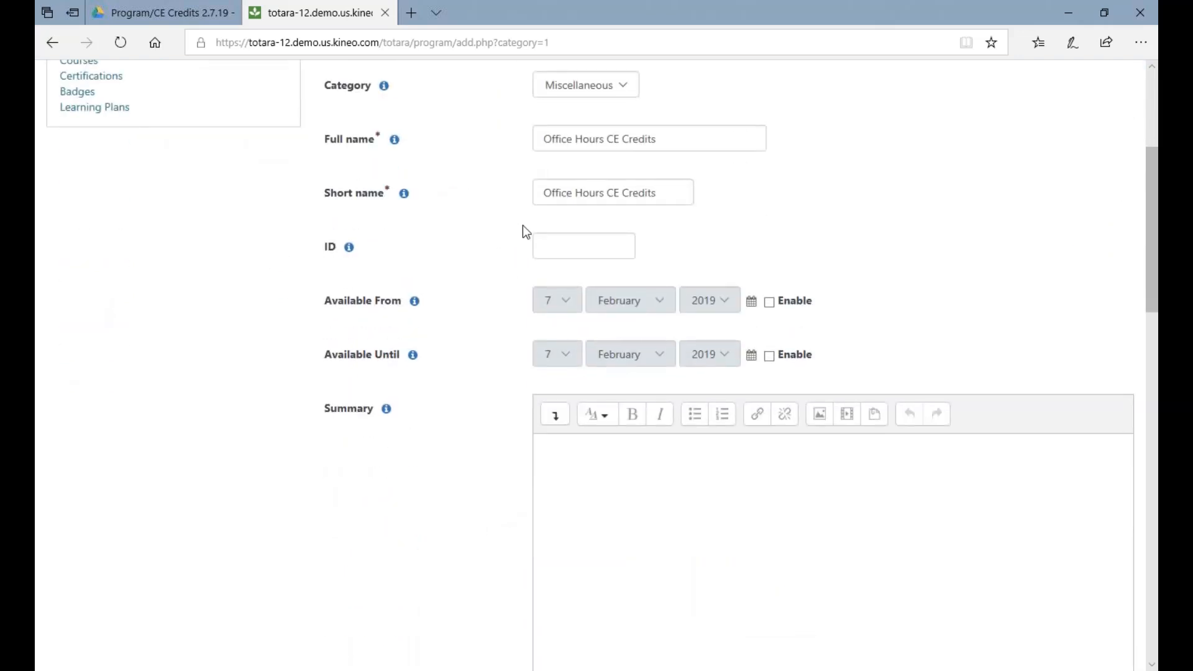
scroll(523, 227, down, 7)
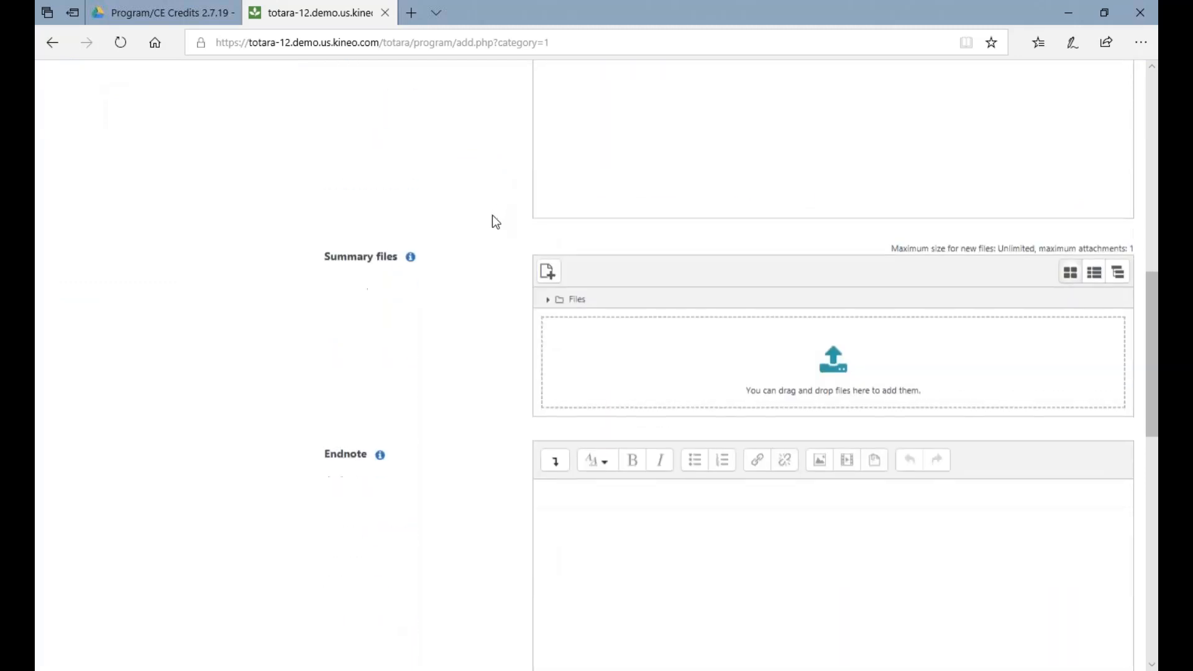
scroll(492, 216, down, 8)
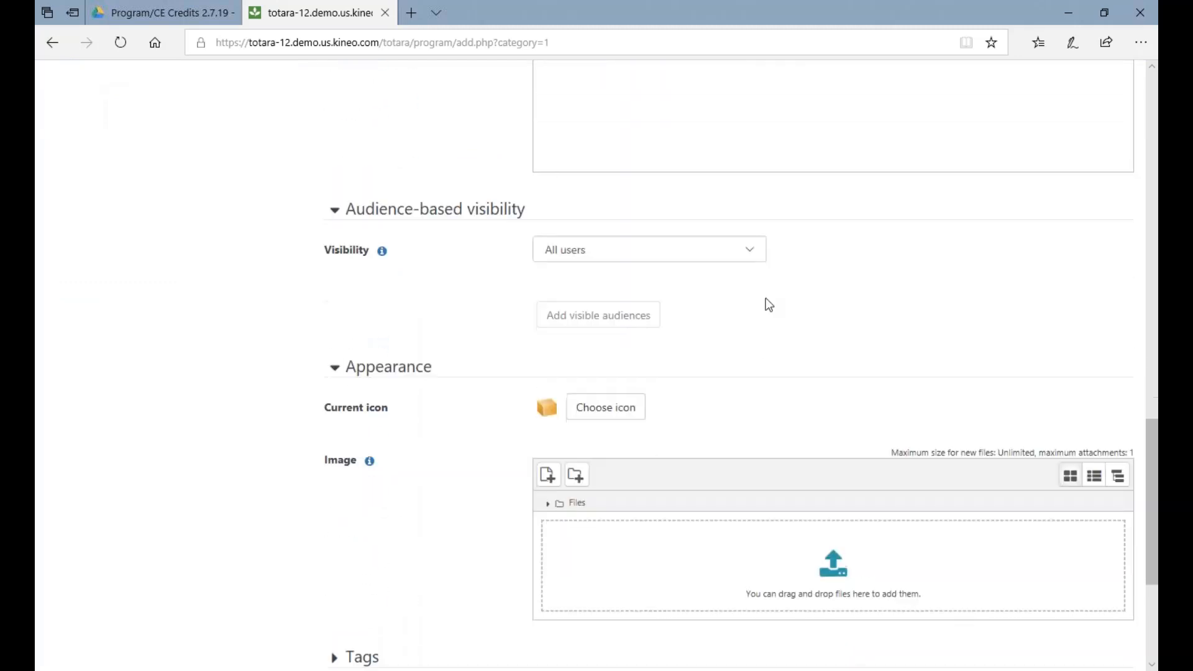
scroll(733, 410, down, 4)
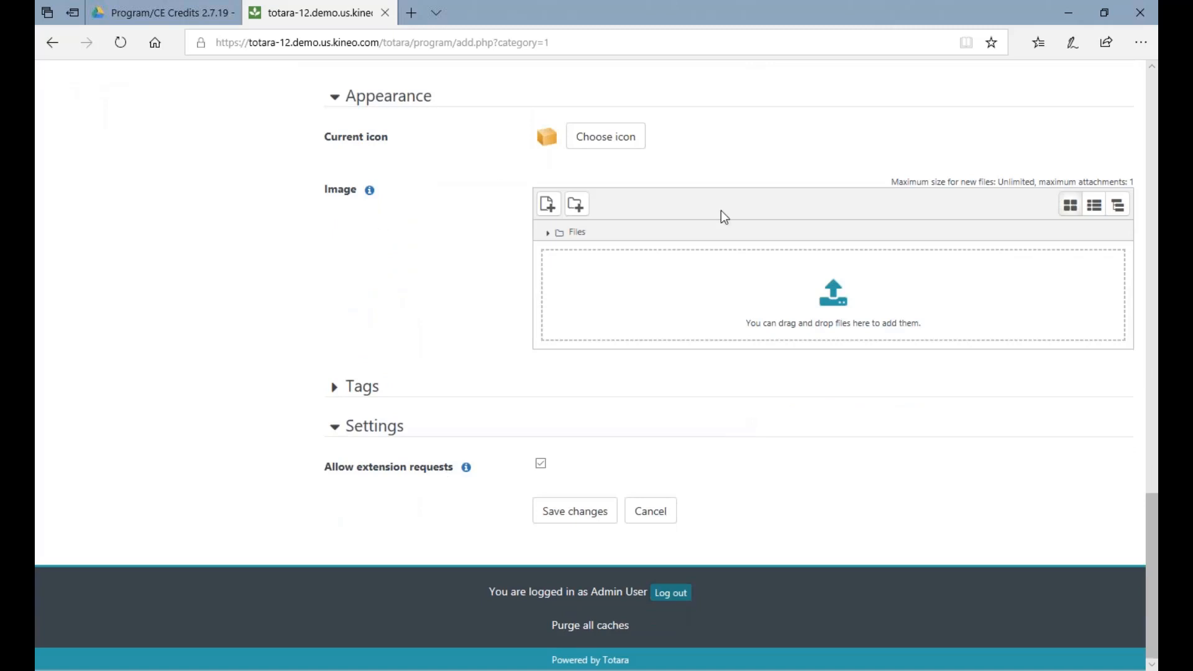
click(572, 514)
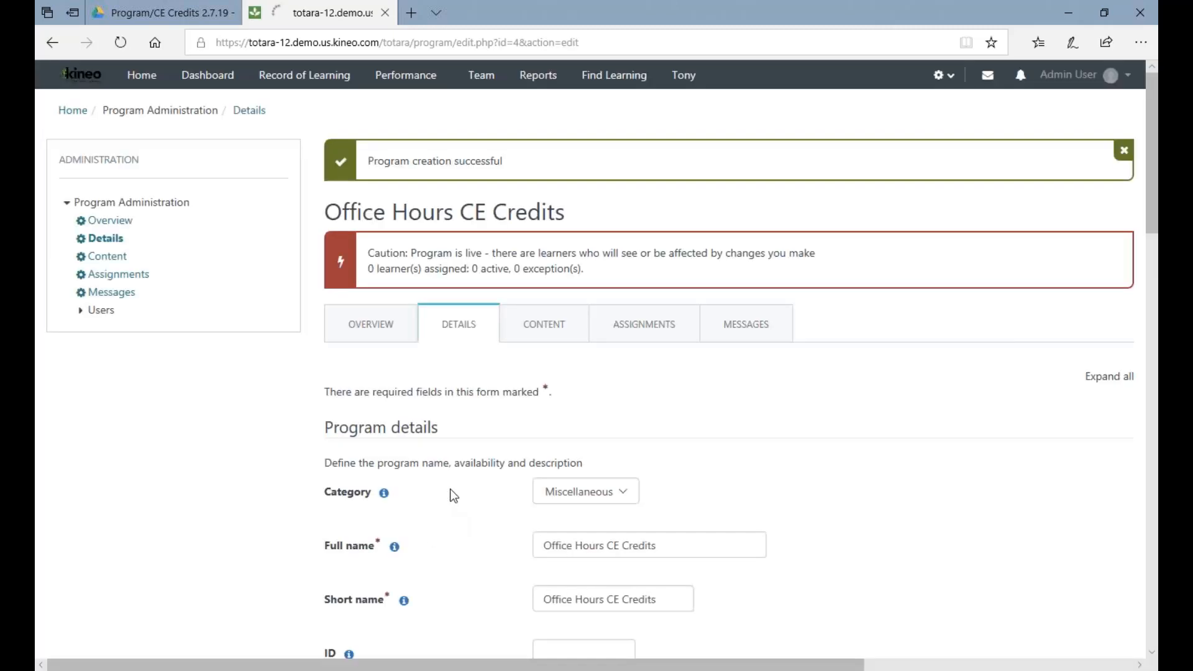
Step: Add a course set to the program's content with Course 1, Test Course 2, Course 3, Course 4 and Course 5 from Miscellaneous
click(549, 336)
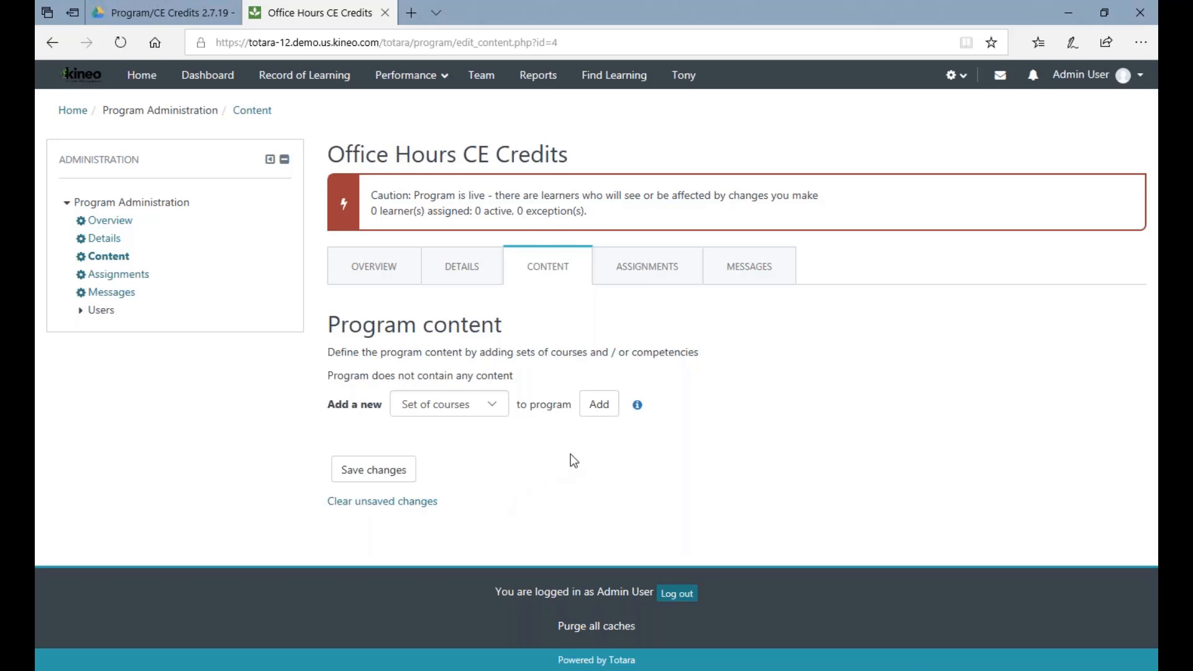
click(600, 419)
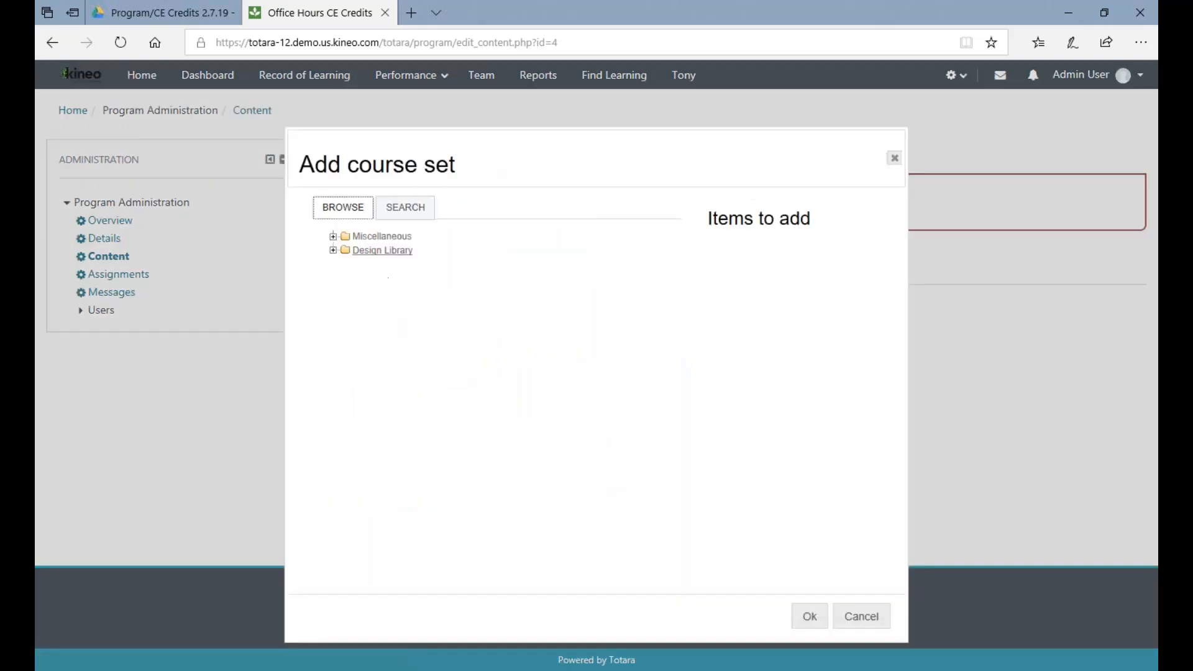
click(333, 236)
click(371, 384)
click(381, 370)
click(371, 357)
click(371, 343)
click(373, 330)
click(804, 620)
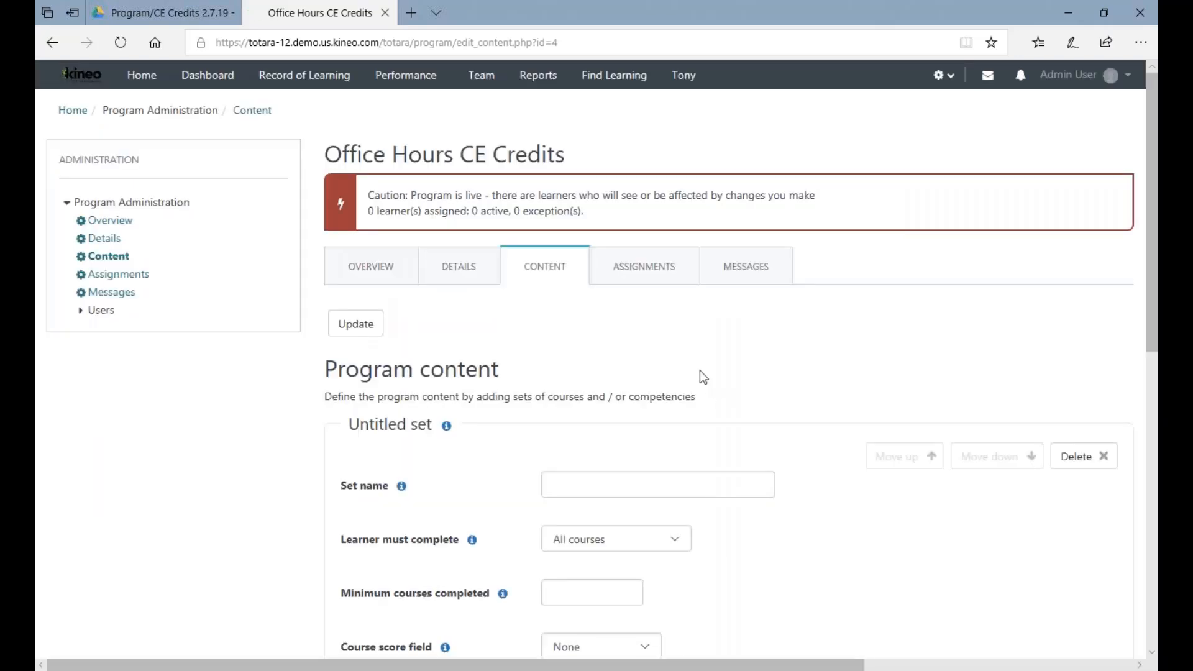
Step: Name the course set "CE Credits" and require learners to complete "Some courses"
scroll(623, 351, down, 1)
click(623, 348)
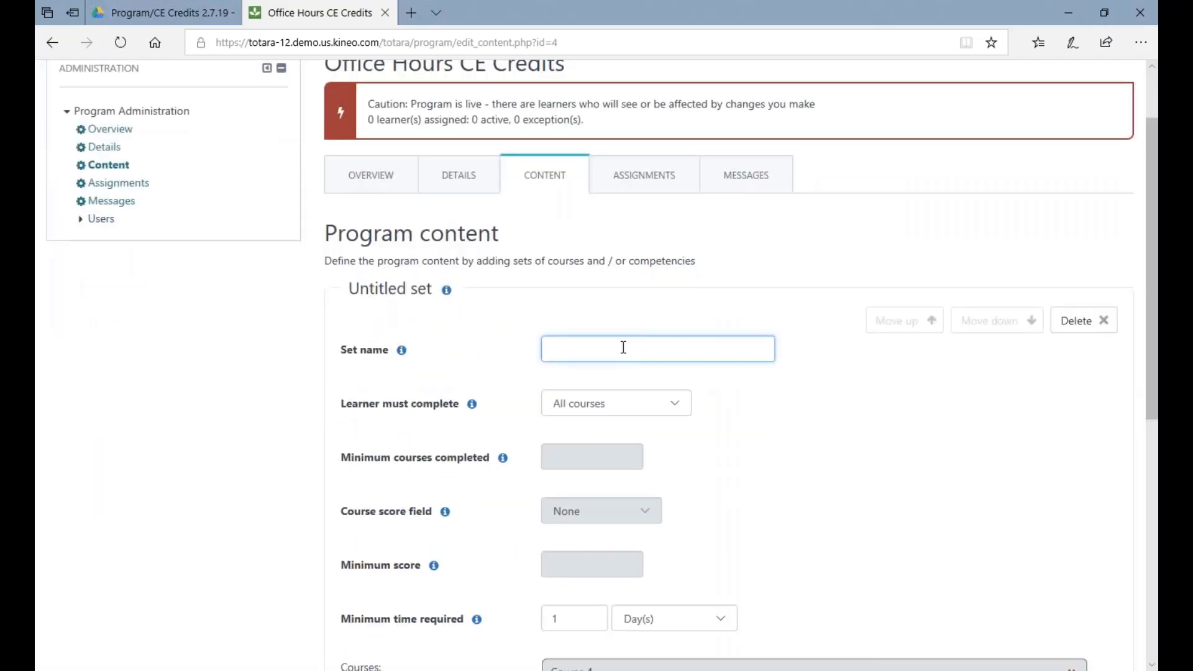
text(CE Credits)
scroll(621, 345, down, 1)
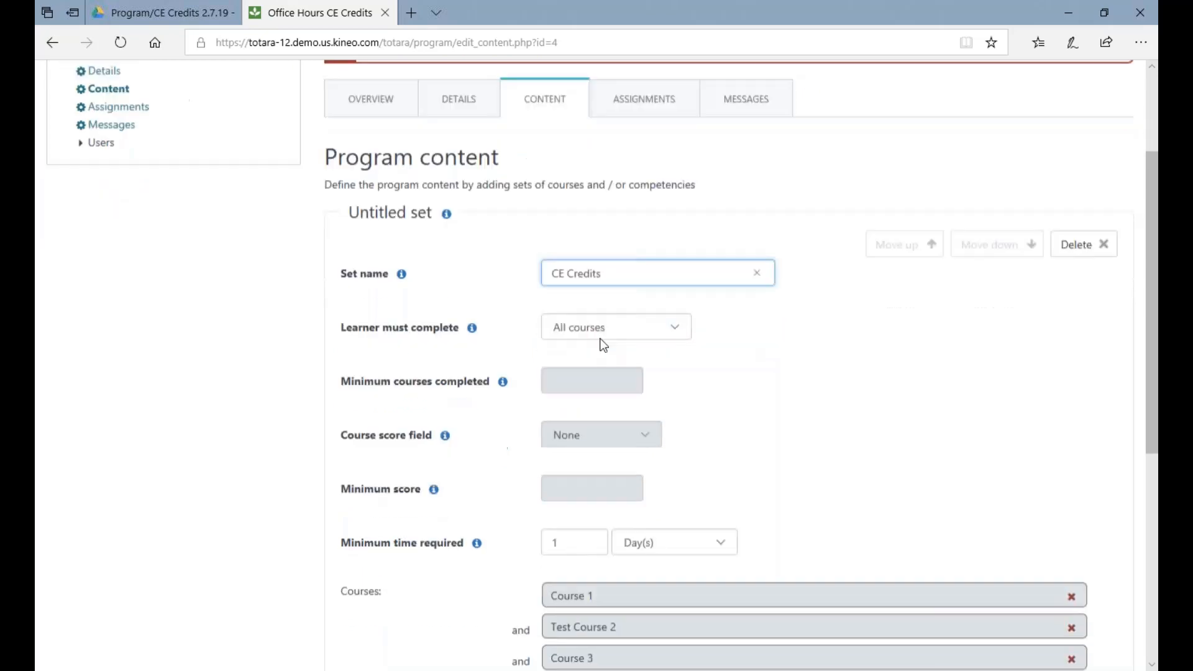
click(679, 320)
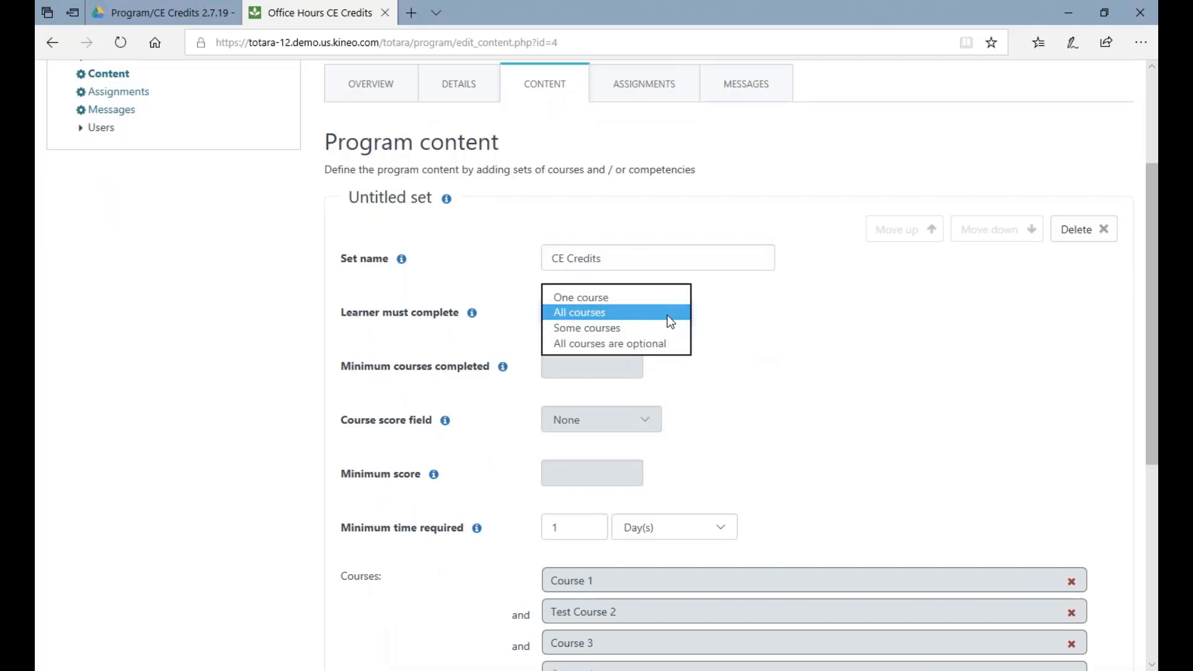
click(666, 326)
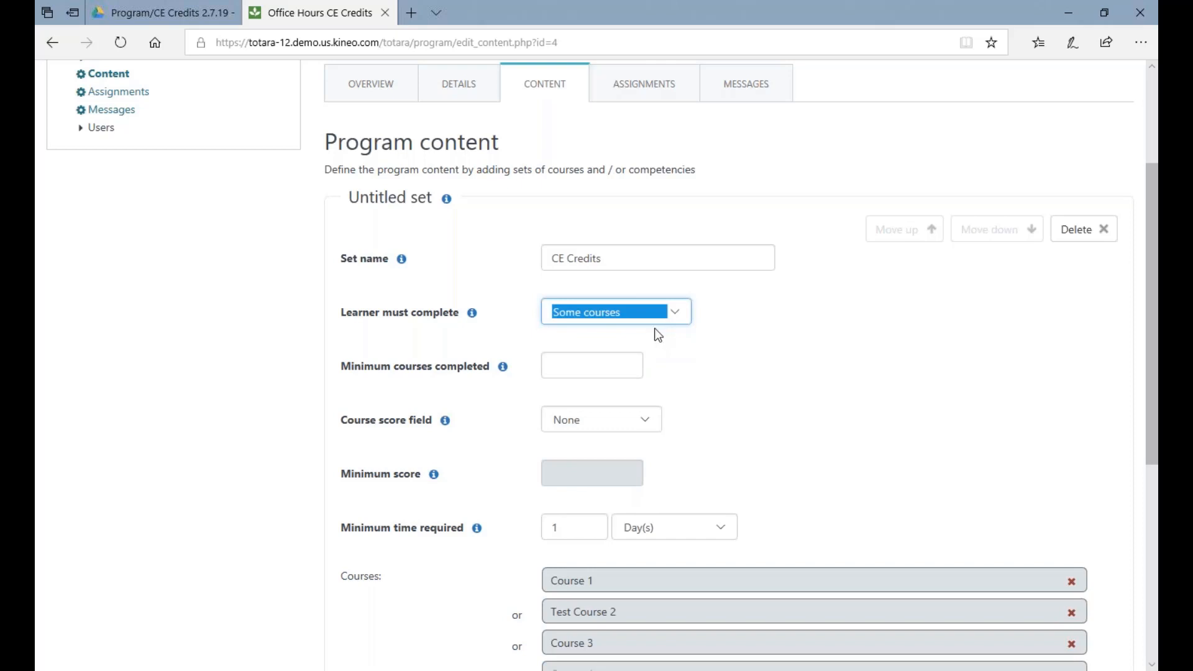
Step: Set the course set's course score field to CE Credits
scroll(659, 332, down, 2)
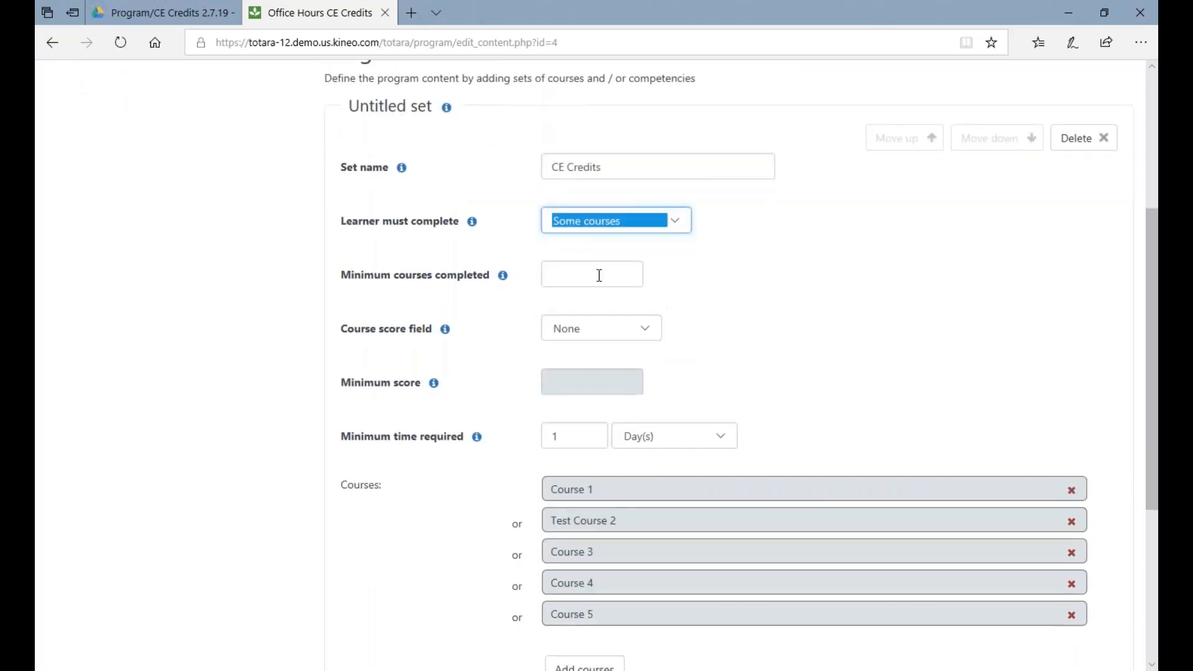
drag(348, 329, 426, 352)
click(426, 357)
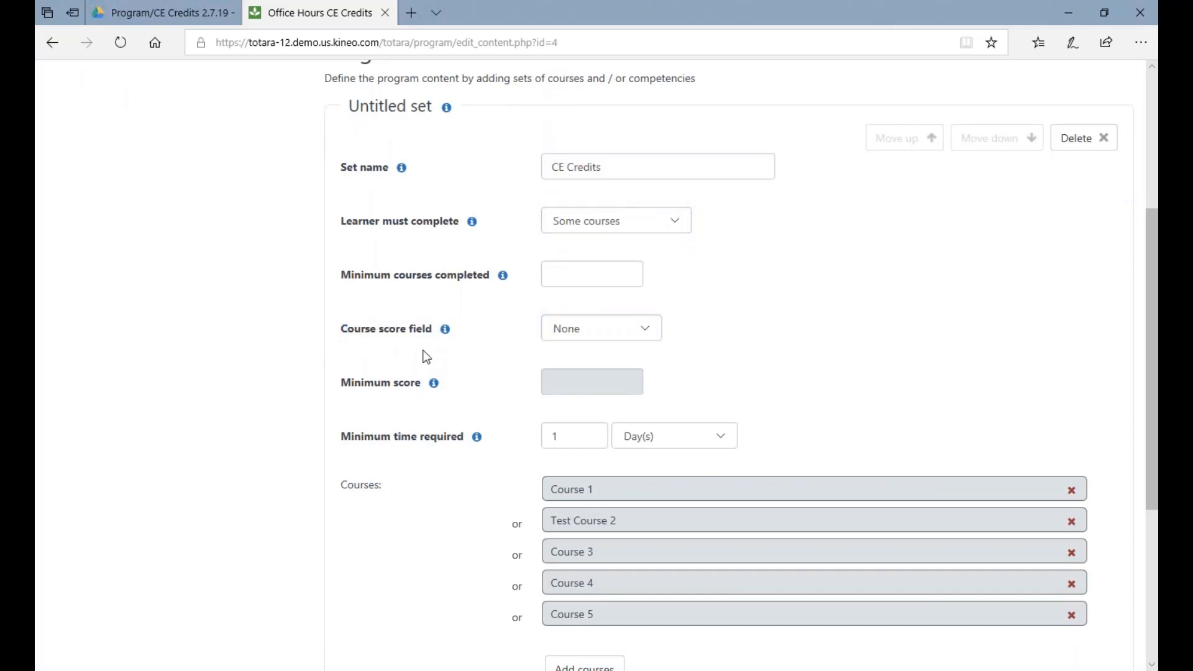
click(654, 332)
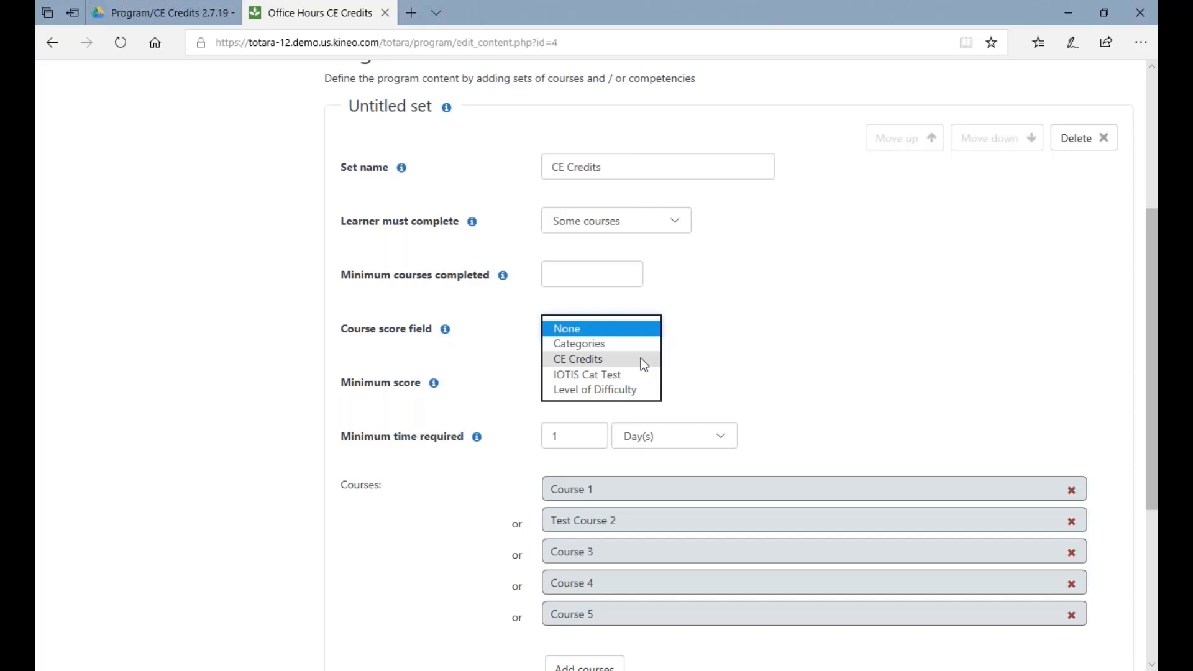
click(640, 359)
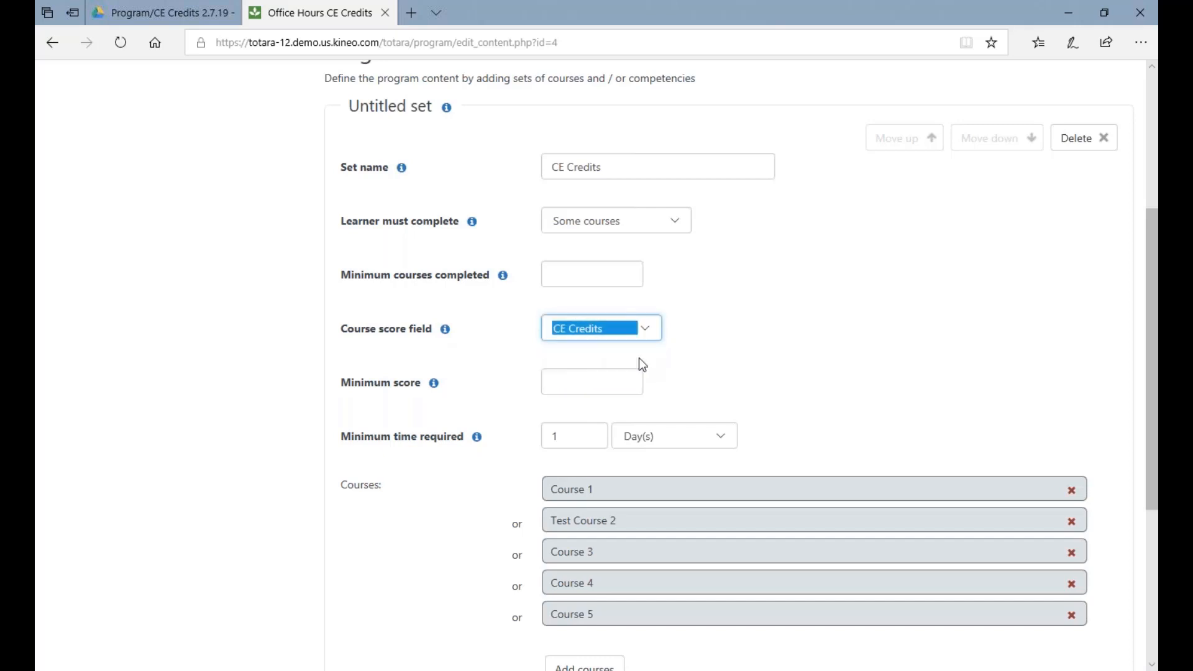
click(469, 351)
scroll(471, 350, down, 2)
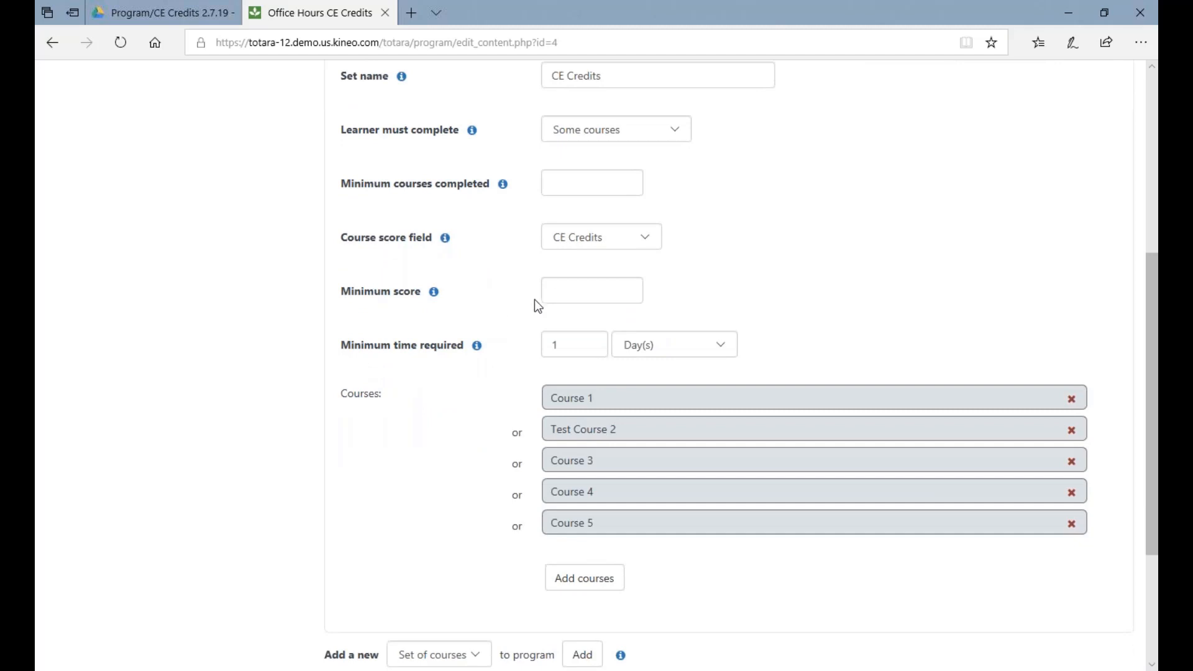
Step: Set the CE Credits course set's minimum score to 10 and save all changes to the program content
click(562, 290)
text(10)
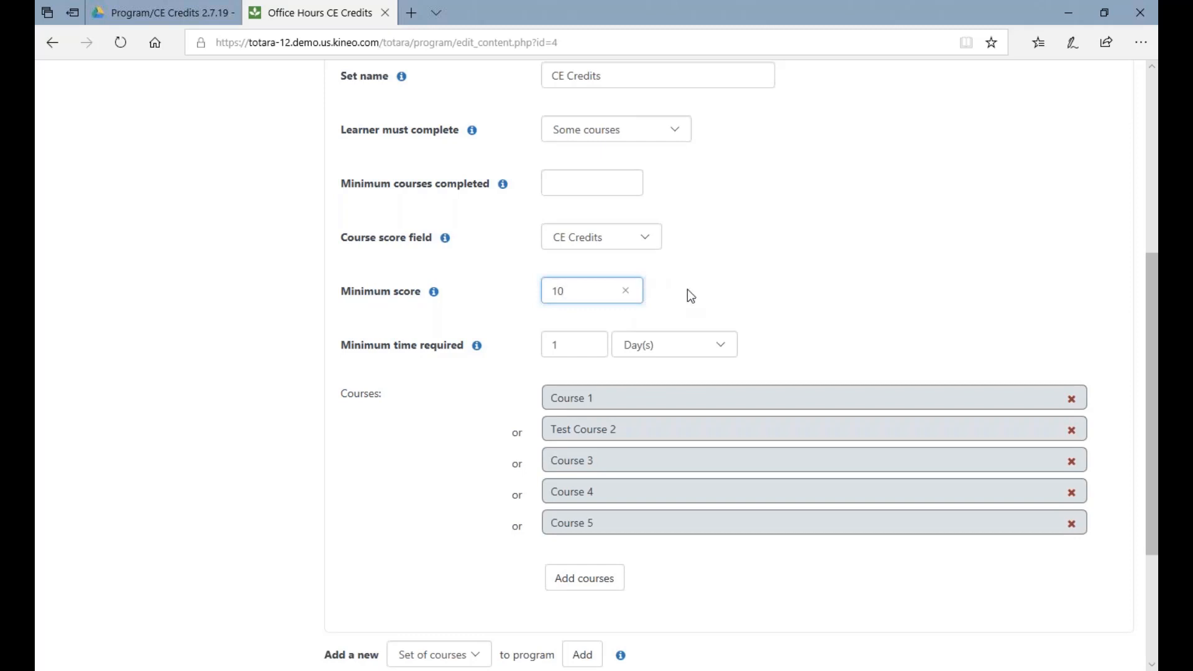
scroll(745, 314, down, 1)
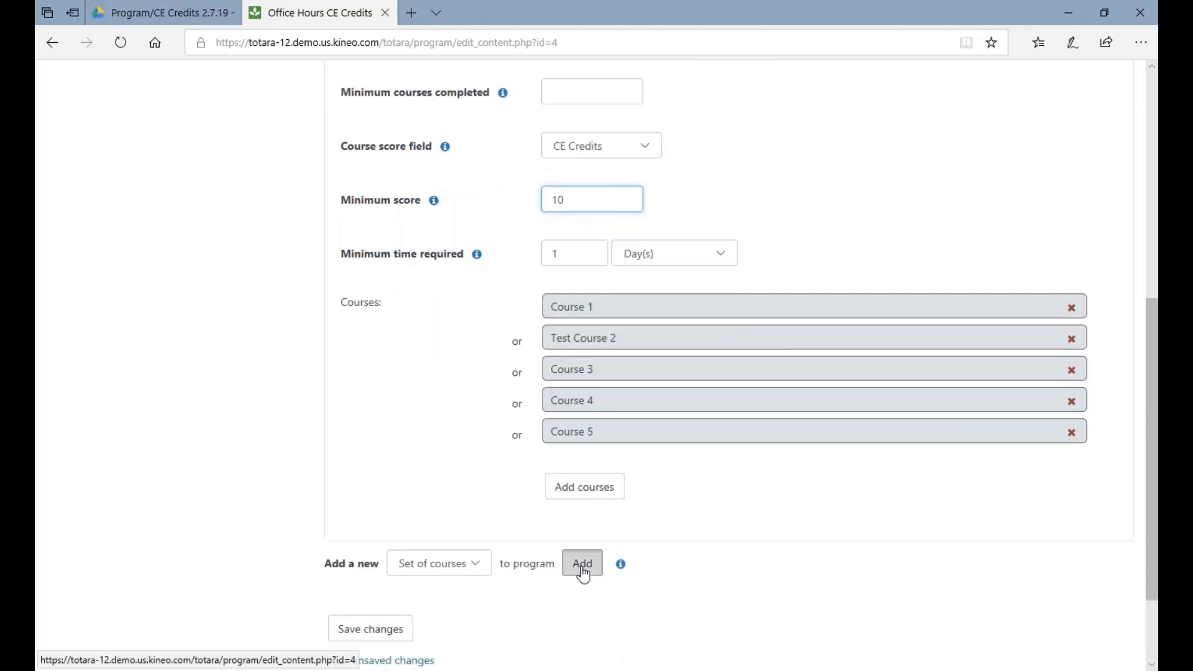
click(582, 565)
click(853, 629)
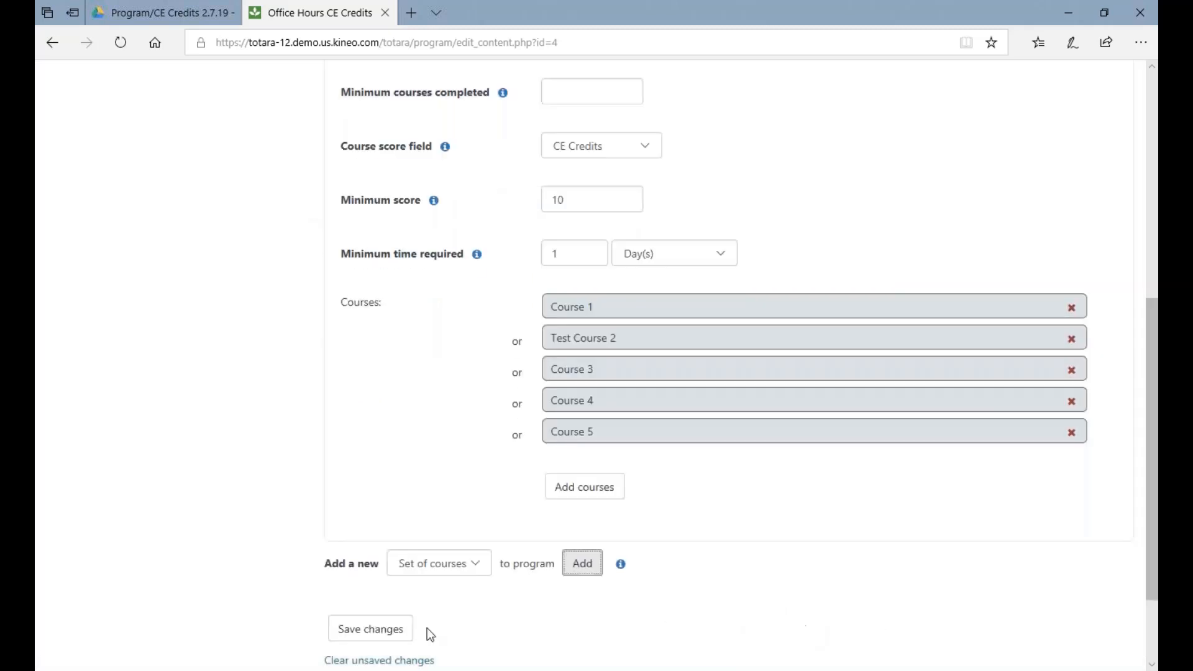
click(373, 629)
click(748, 343)
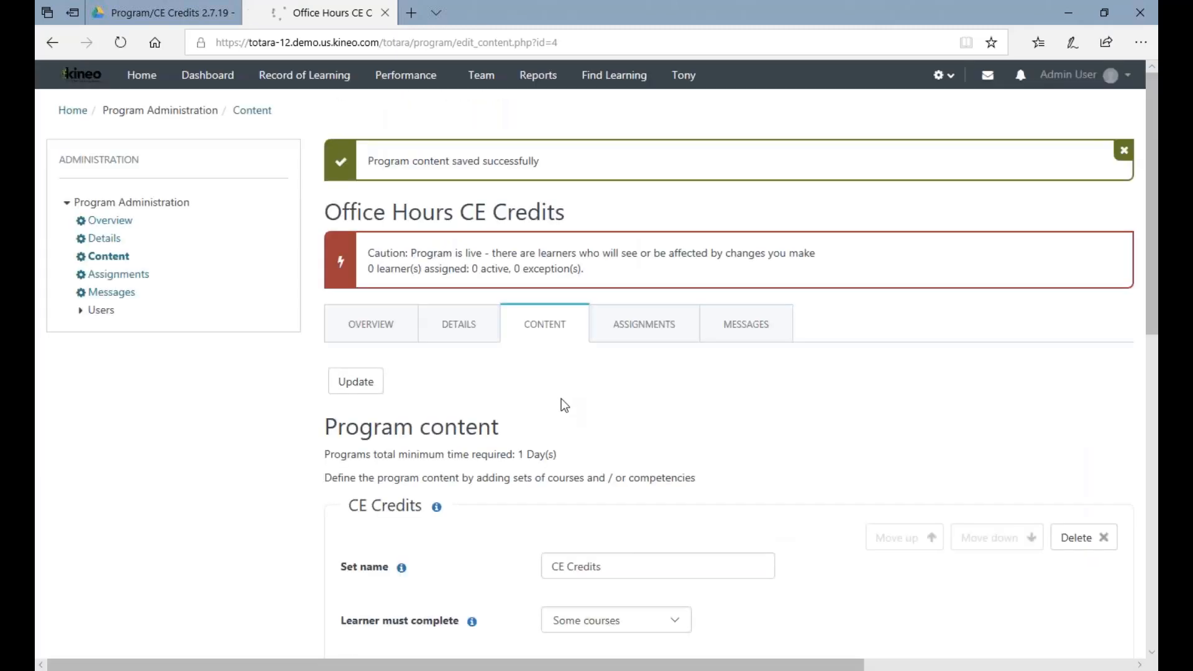
Step: Review the saved CE Credits course set's completion settings and course list
scroll(566, 267, down, 10)
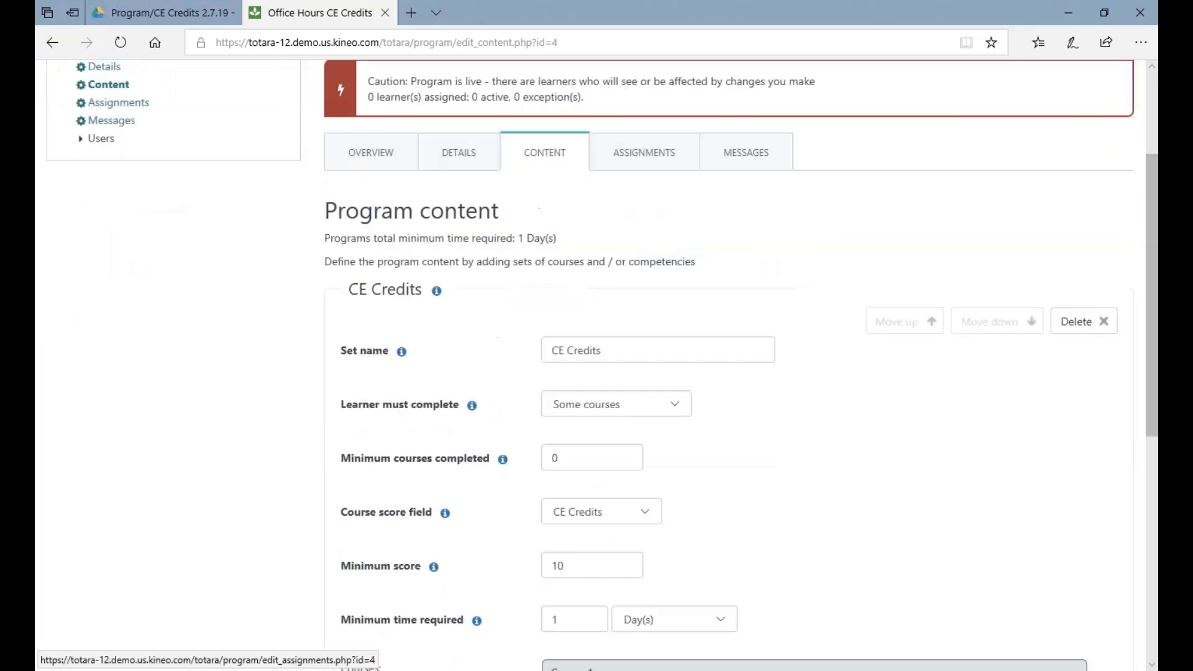
scroll(521, 528, up, 5)
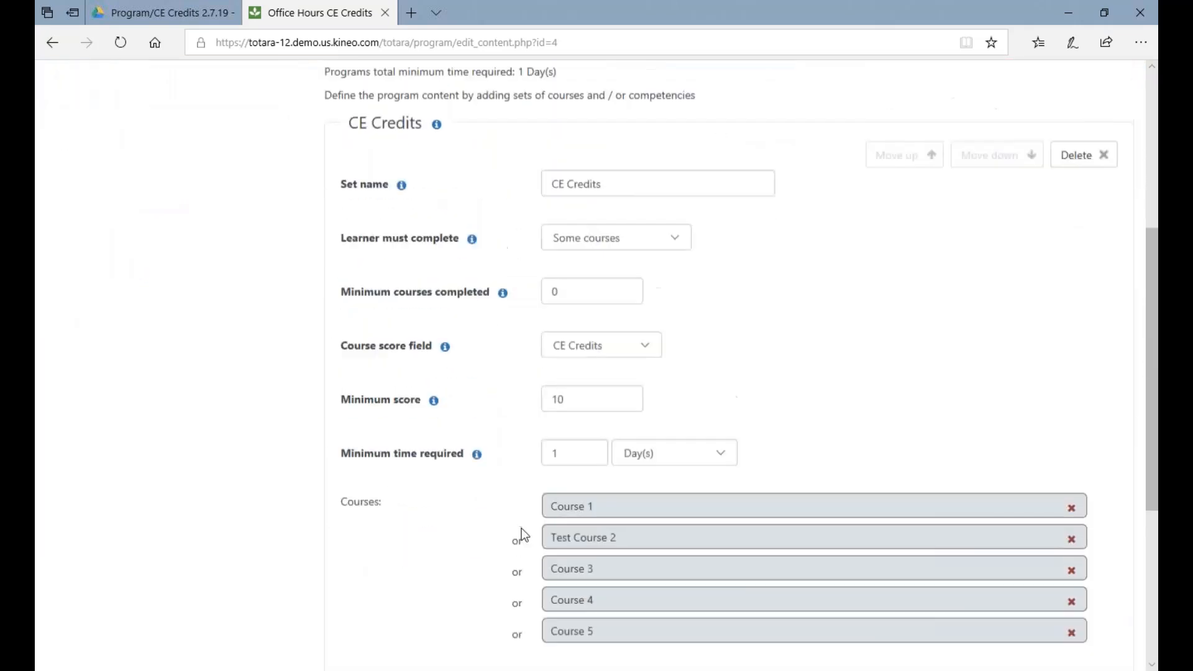
scroll(407, 336, down, 4)
scroll(780, 307, up, 5)
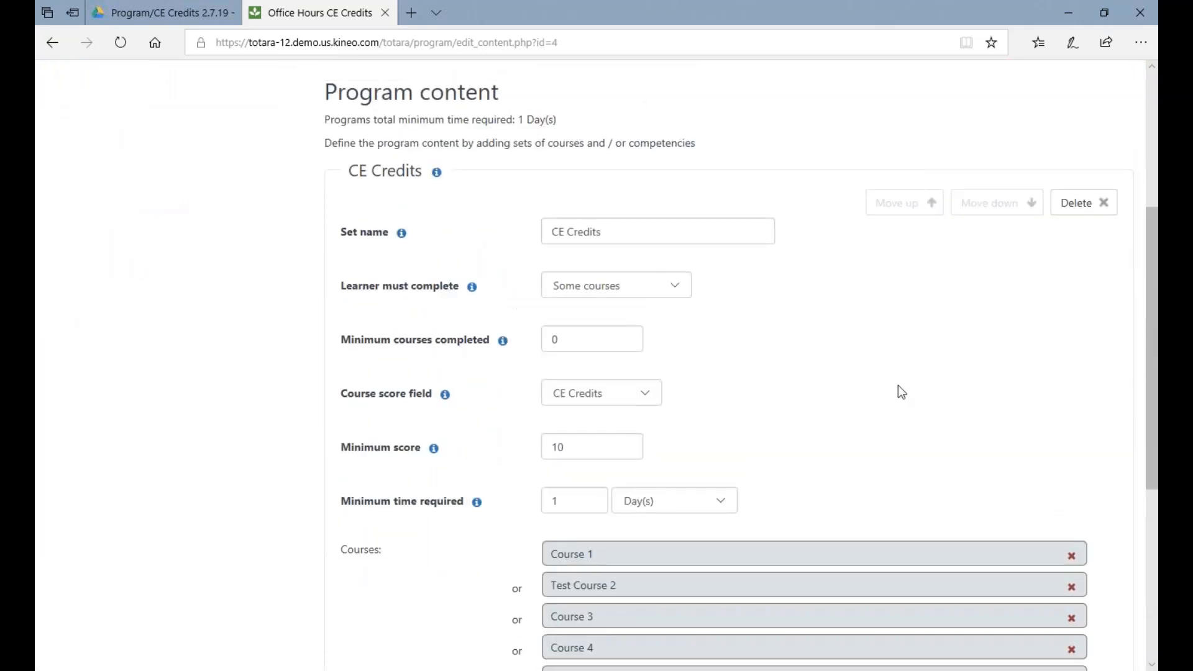
scroll(897, 388, up, 3)
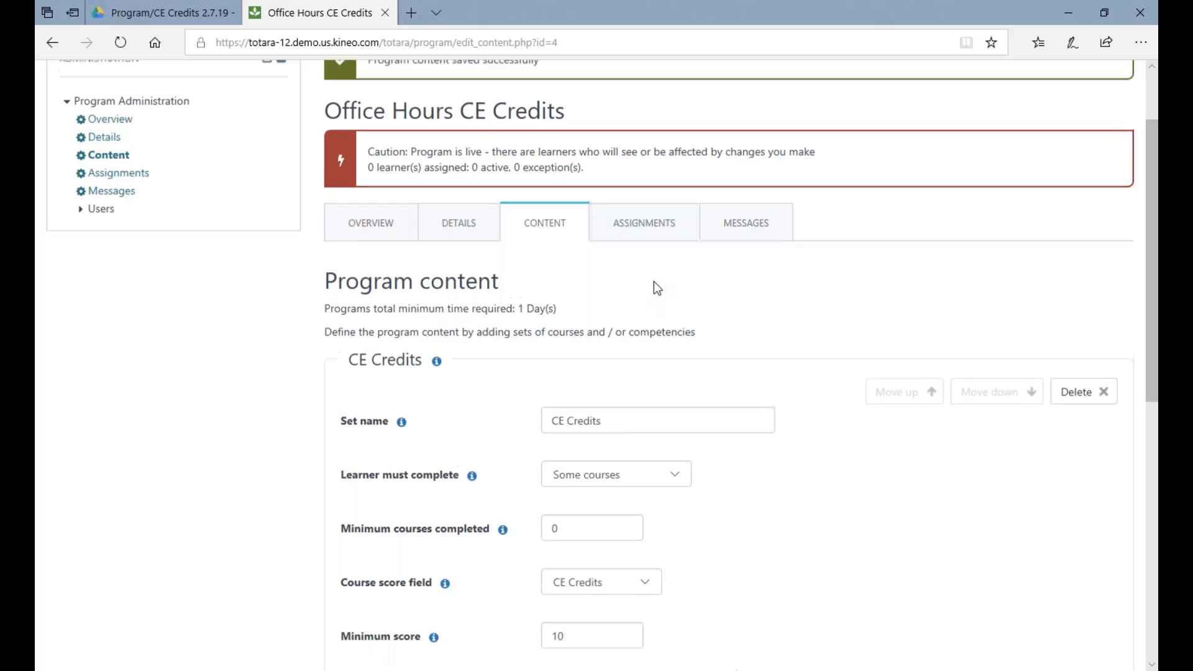
scroll(658, 286, up, 2)
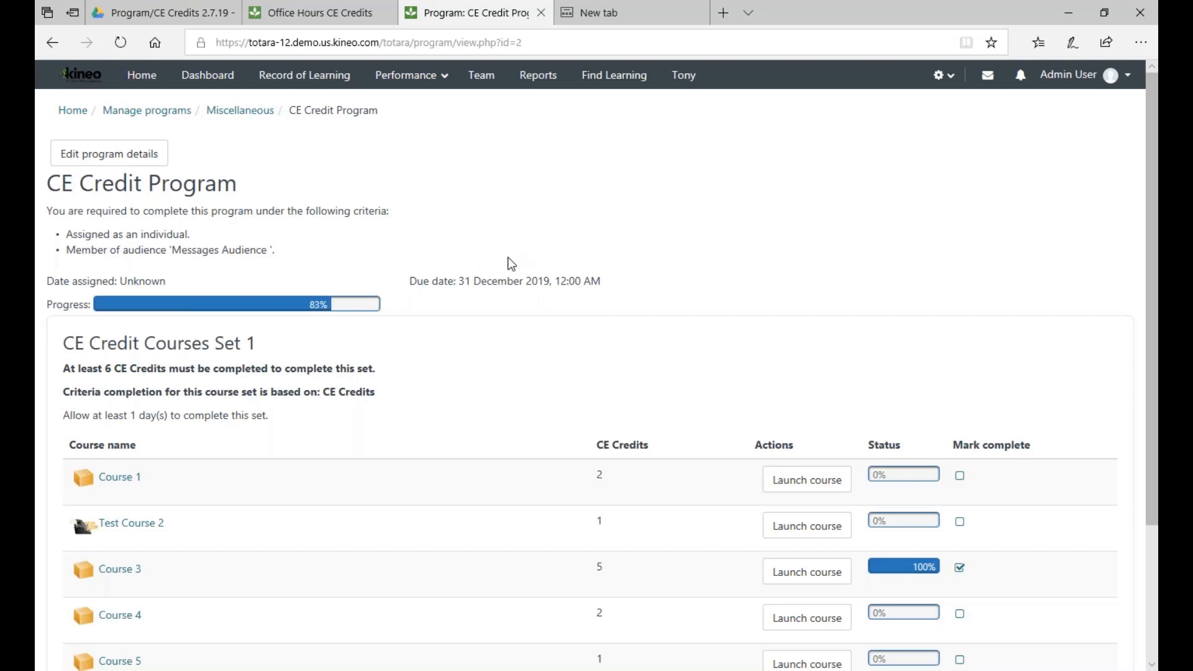
Step: Examine the CE Credit Program page for its credit requirement, overall progress, and each course's credits and status
scroll(491, 251, down, 2)
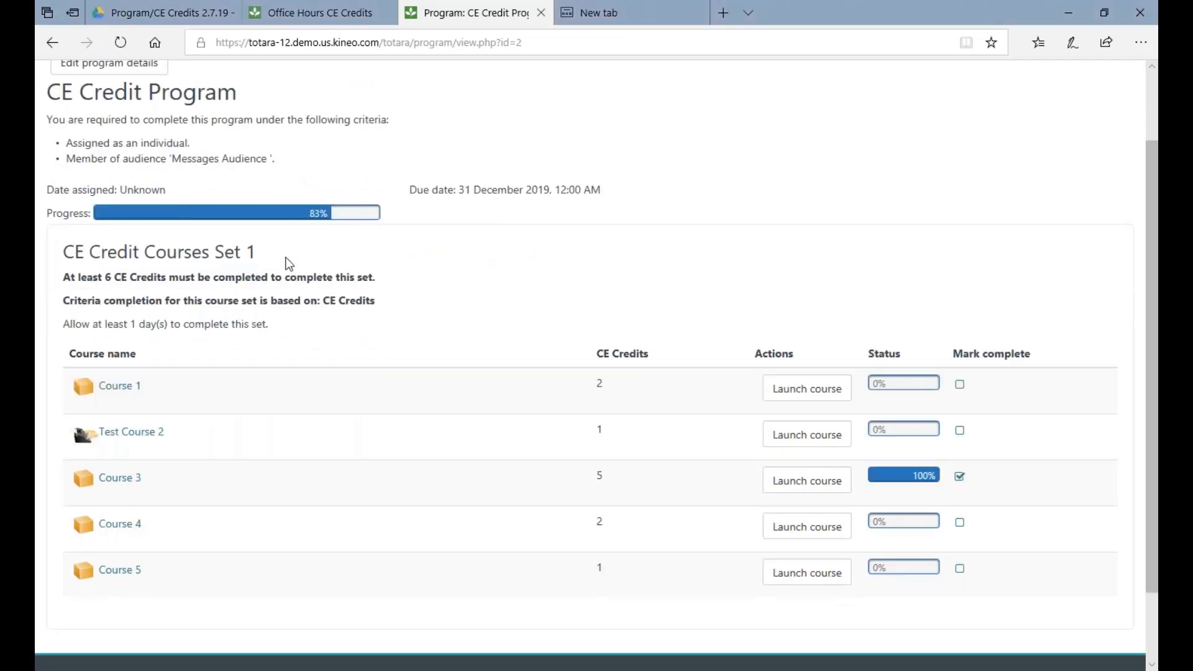
scroll(288, 263, down, 2)
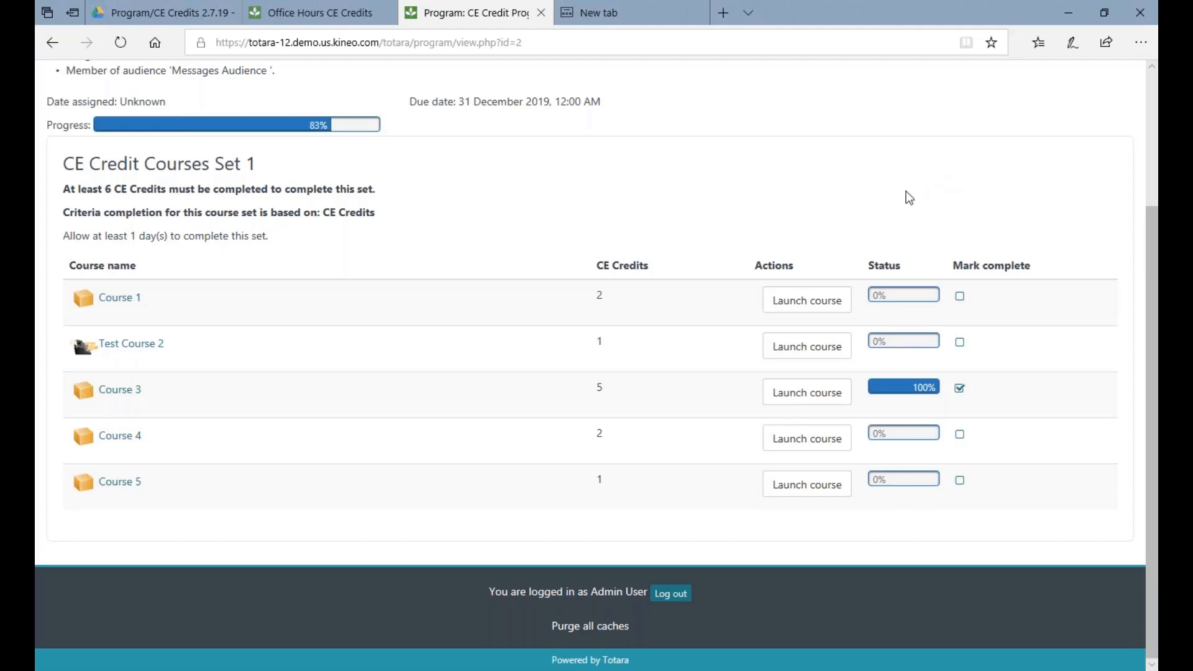
scroll(857, 207, up, 3)
scroll(845, 221, down, 1)
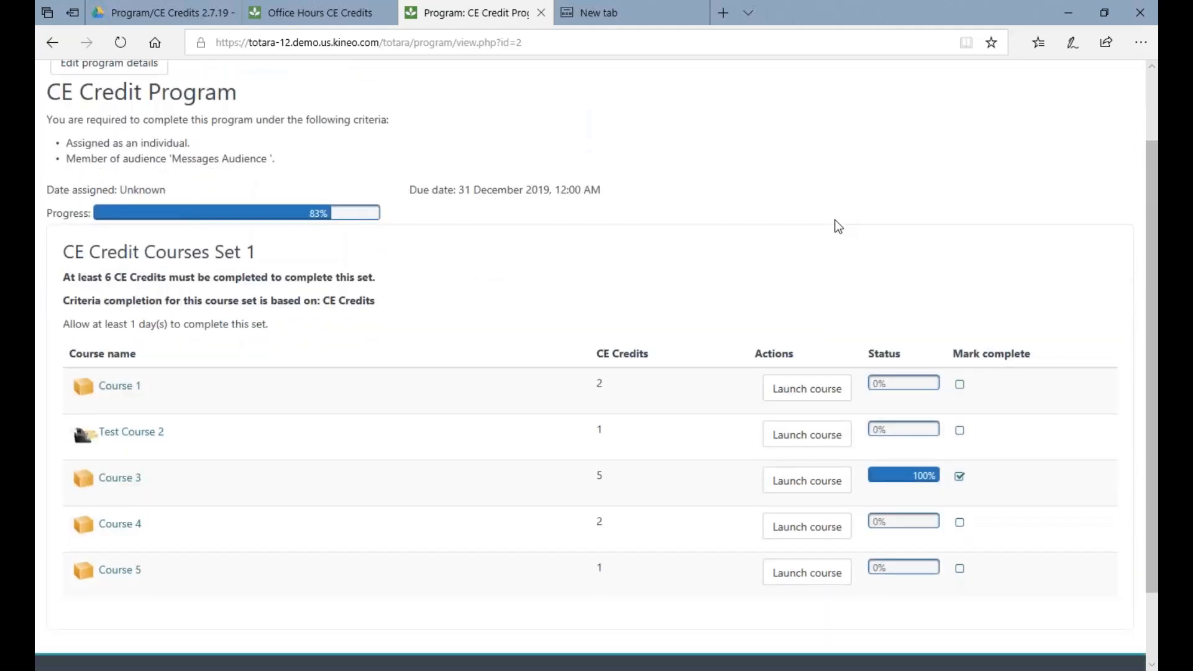
scroll(766, 259, down, 2)
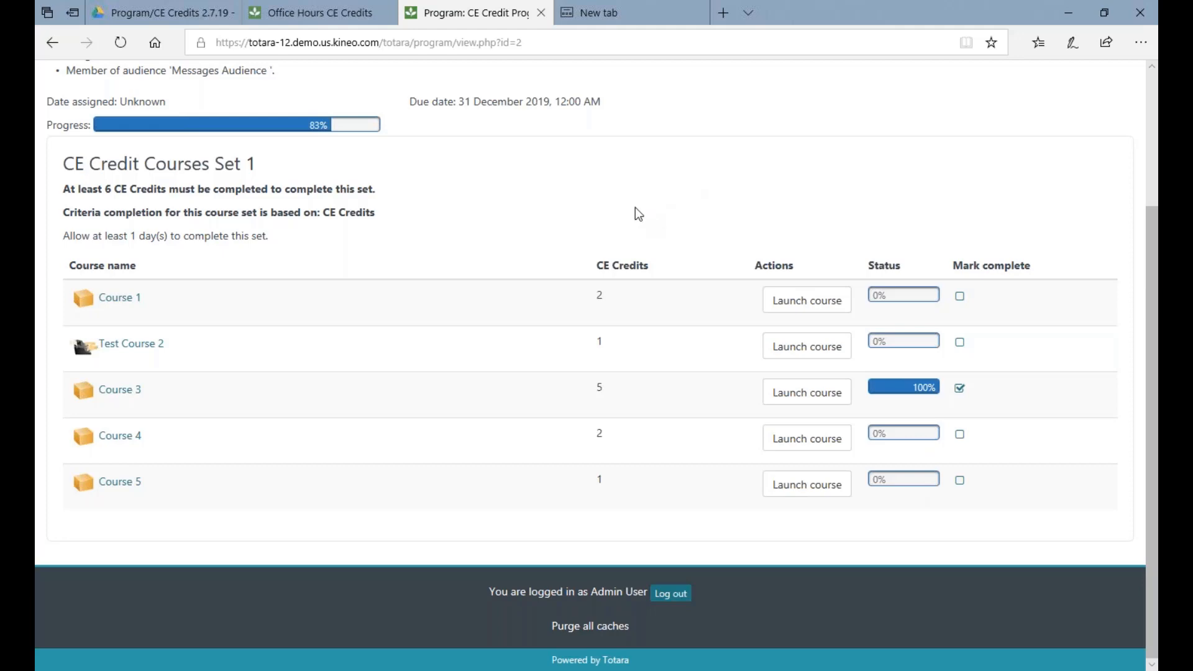
scroll(643, 215, up, 2)
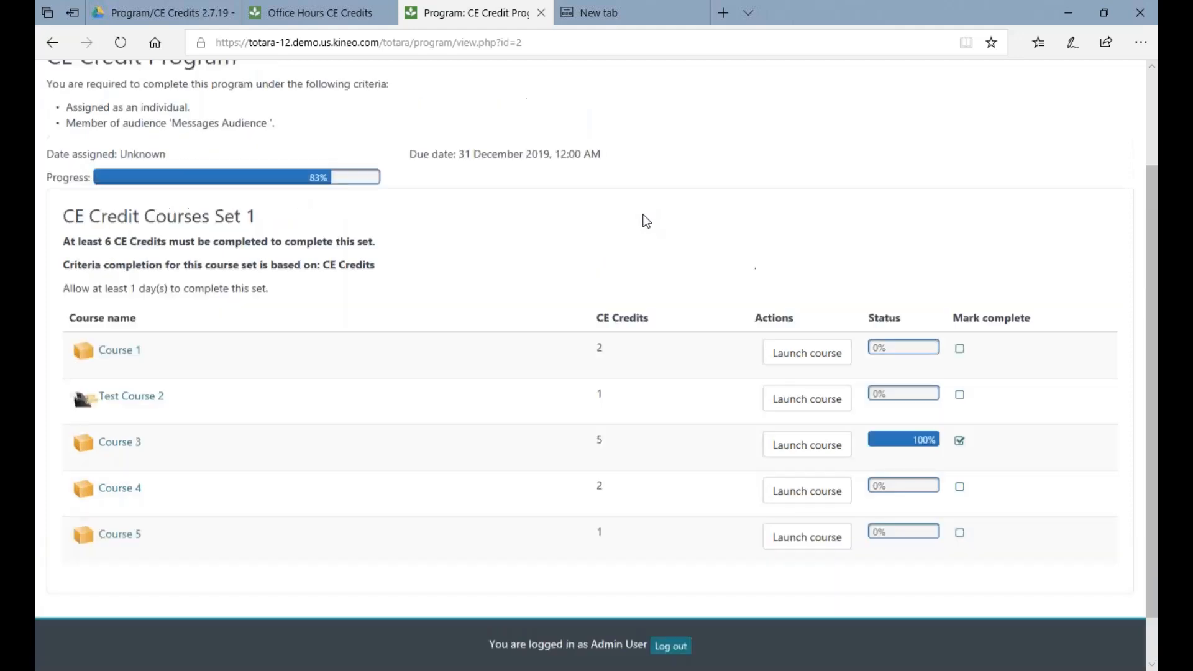
scroll(643, 233, up, 2)
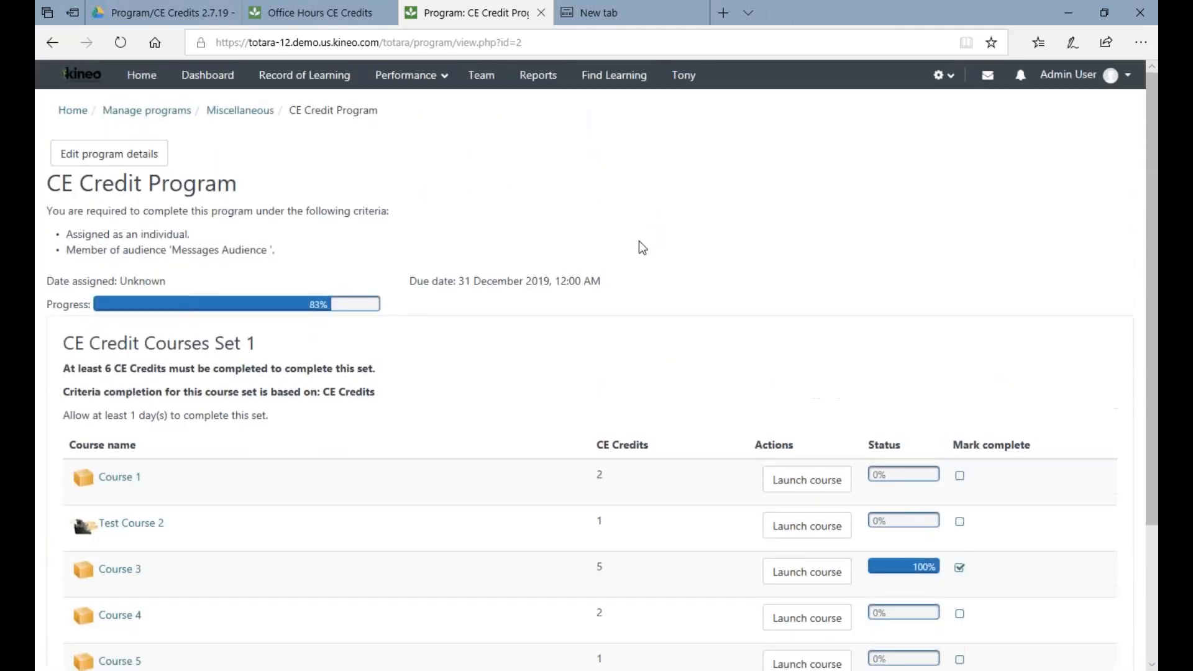
scroll(639, 246, down, 2)
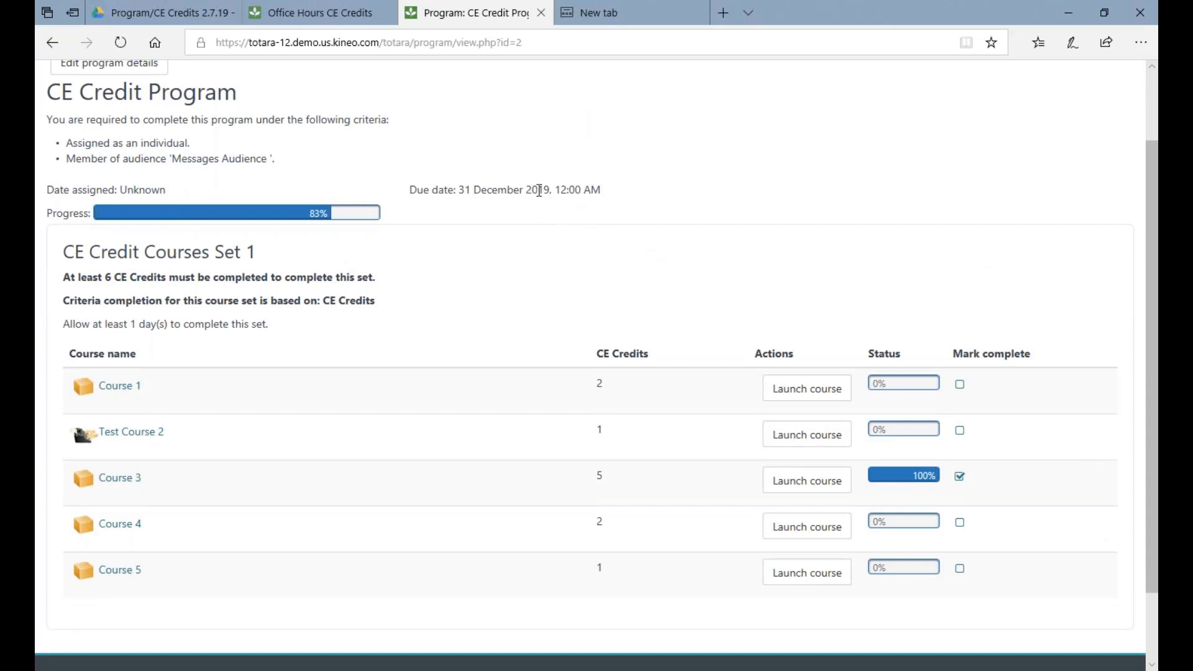
scroll(538, 190, up, 2)
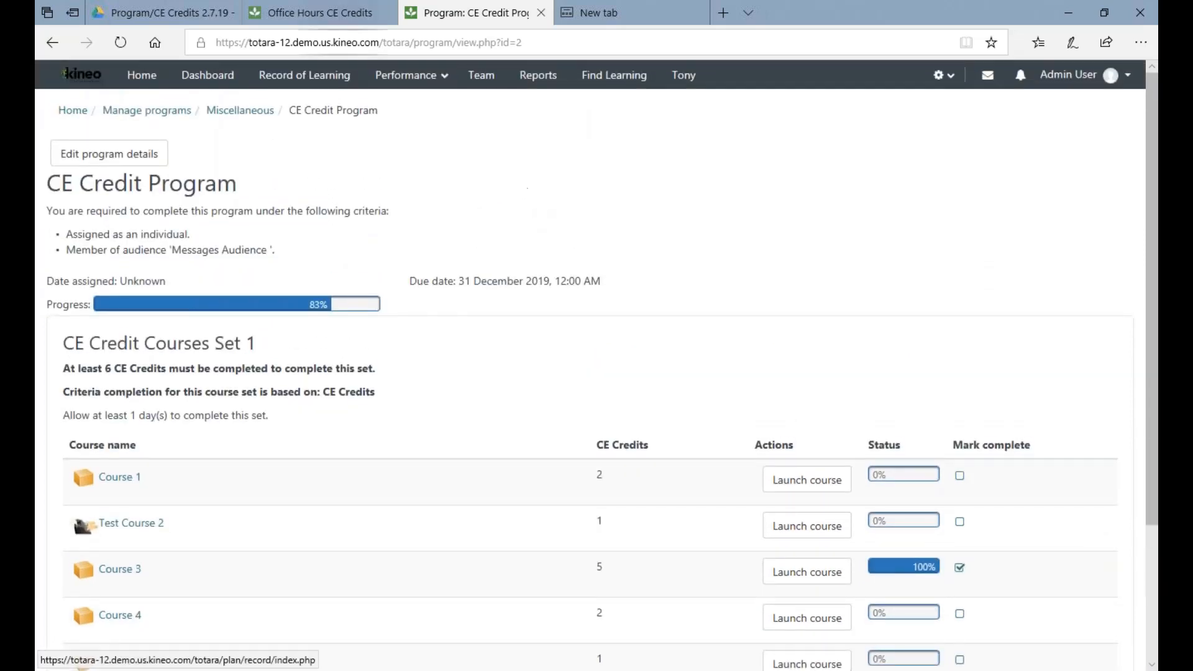
Step: Open the OH Program Overview report and look through the learners' course statuses, progress and available export formats
click(349, 17)
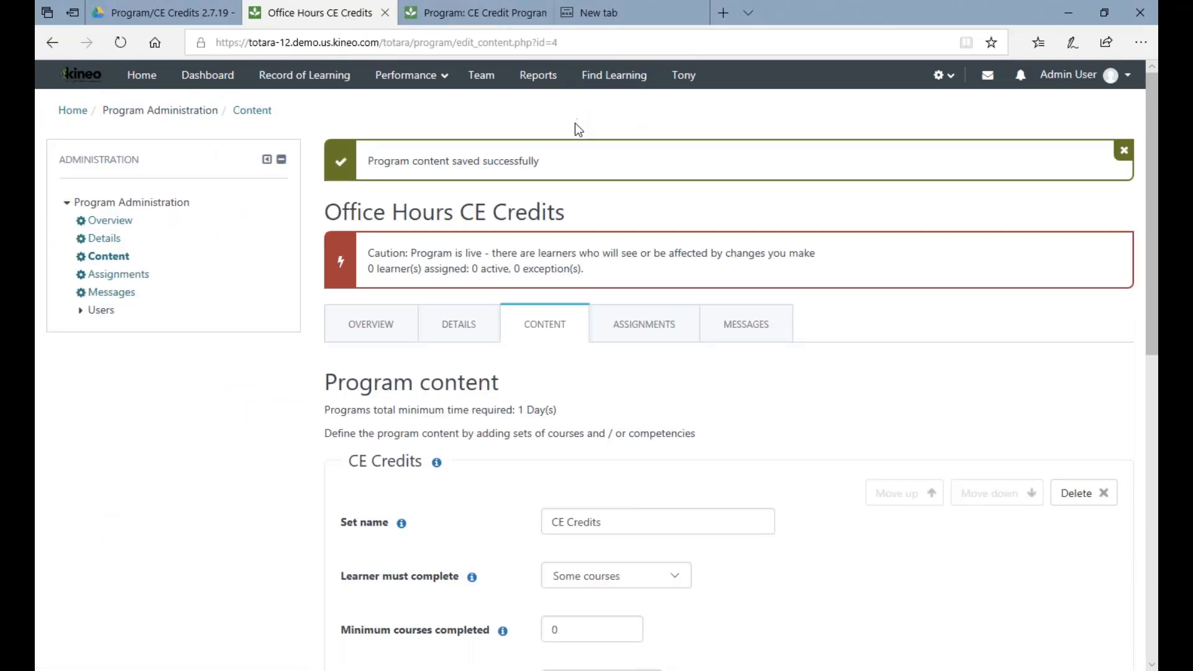
click(545, 87)
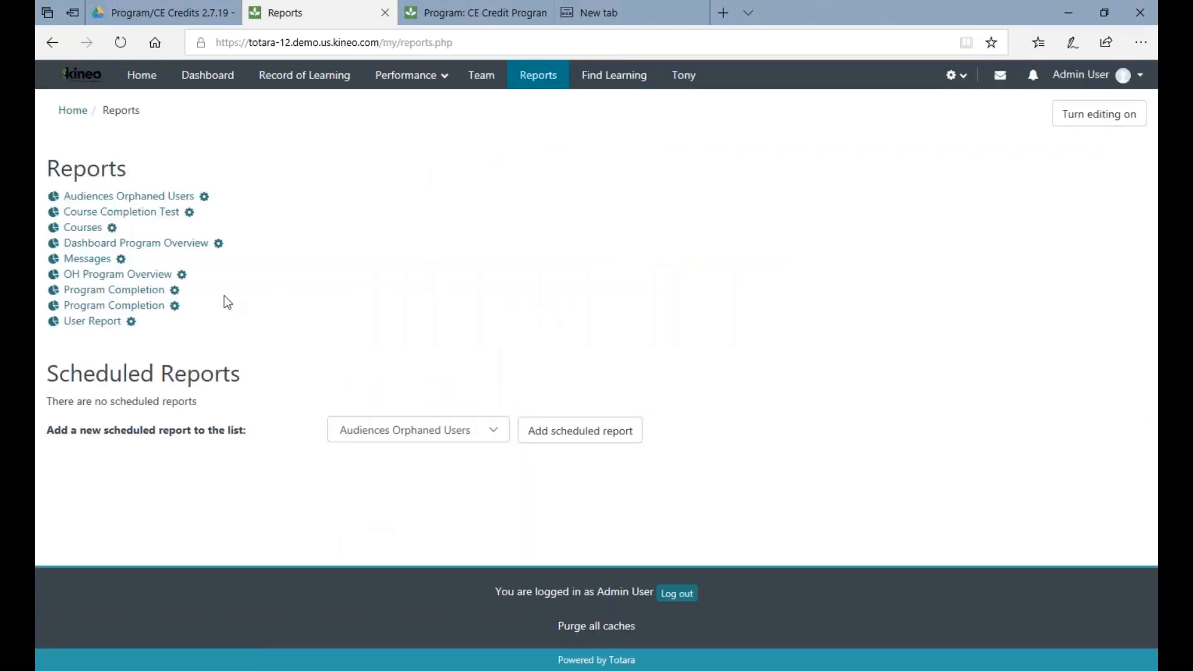
click(152, 276)
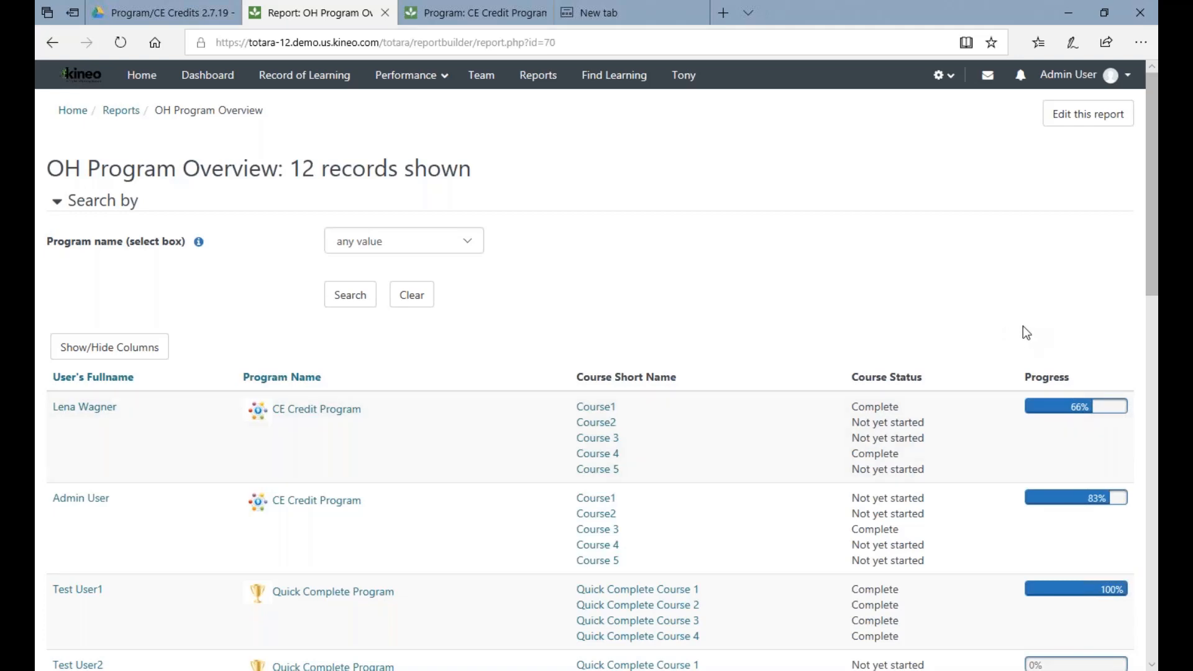
scroll(981, 329, down, 10)
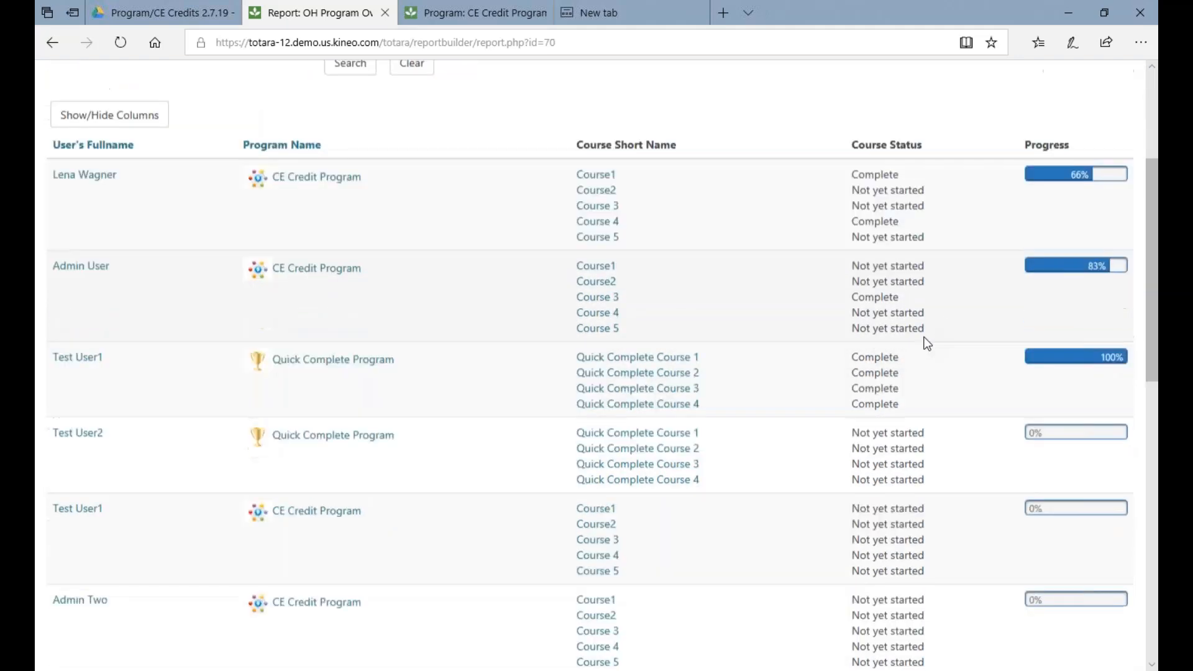
scroll(947, 334, down, 5)
click(625, 492)
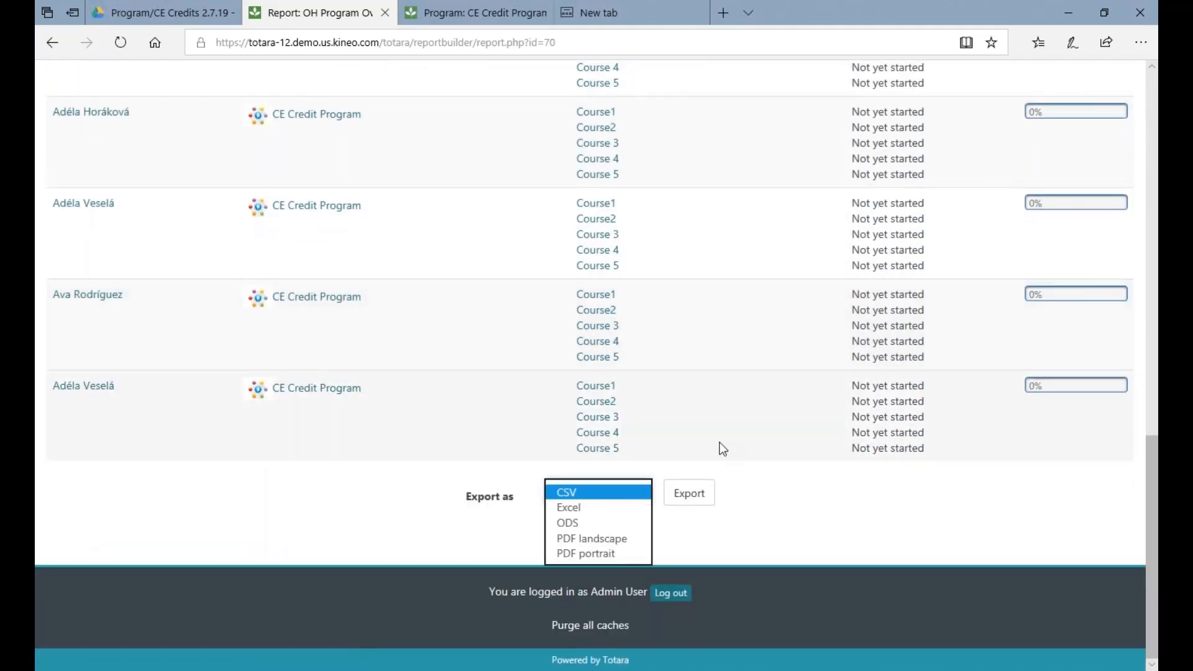
click(727, 442)
scroll(714, 437, up, 15)
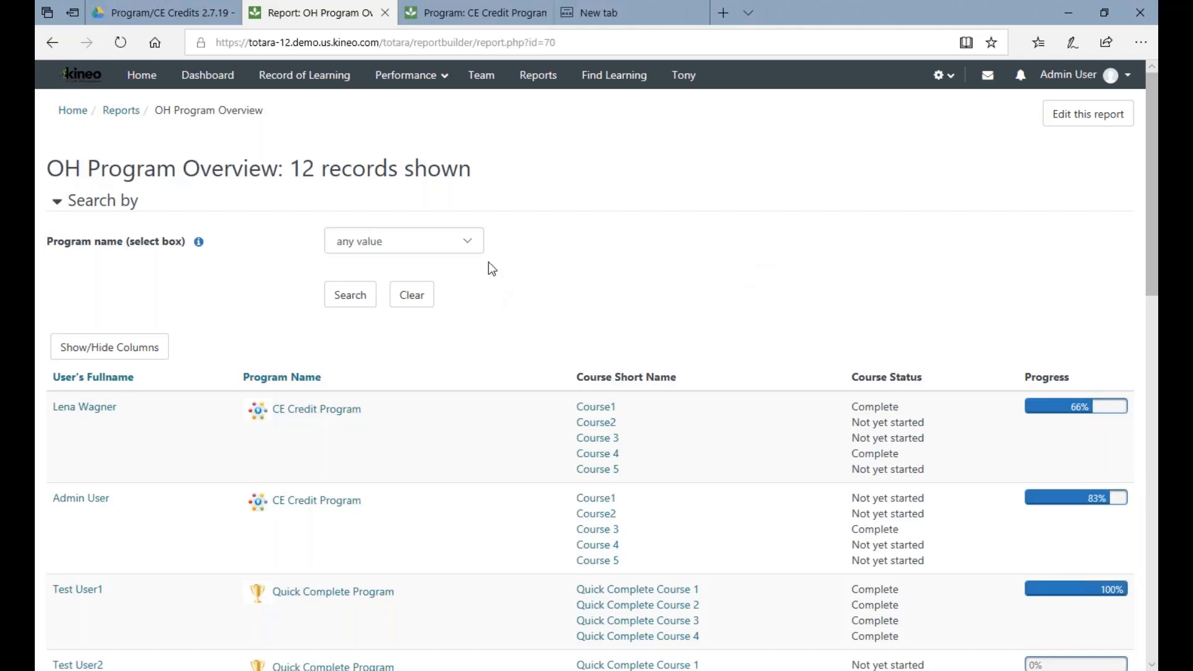
Step: Open the dashboard and view the CE Credit Program's course set under Current Learning and the Yearly CE Credits progress
click(211, 86)
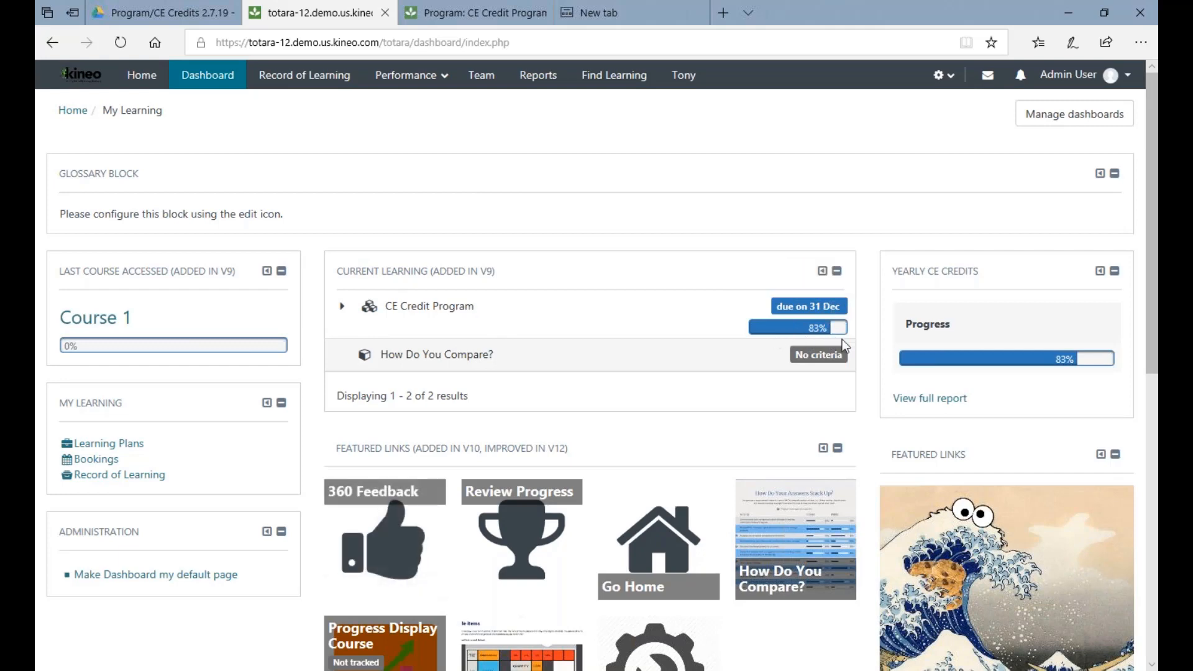
click(341, 306)
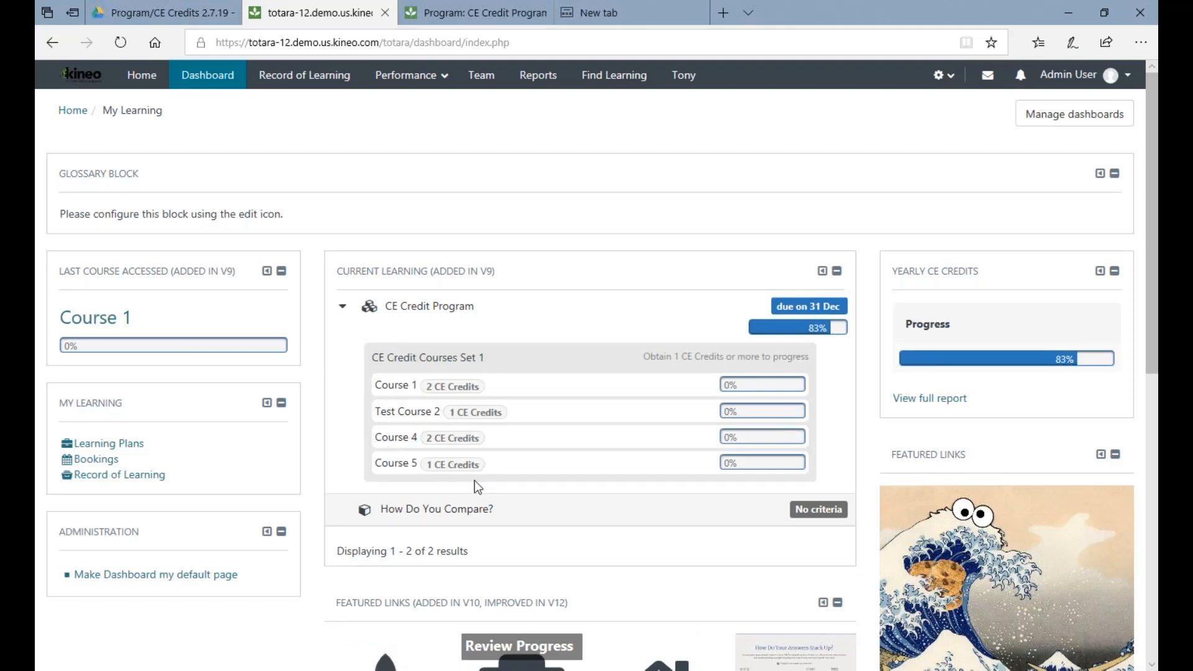
click(342, 306)
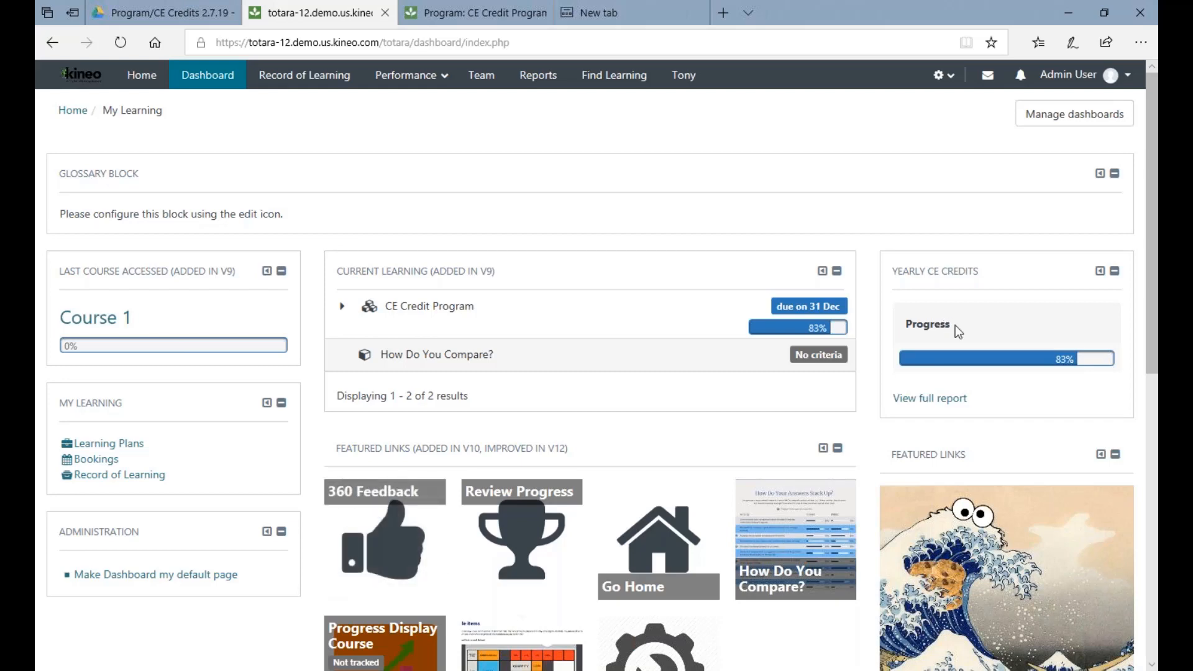
drag(934, 324, 950, 324)
click(950, 323)
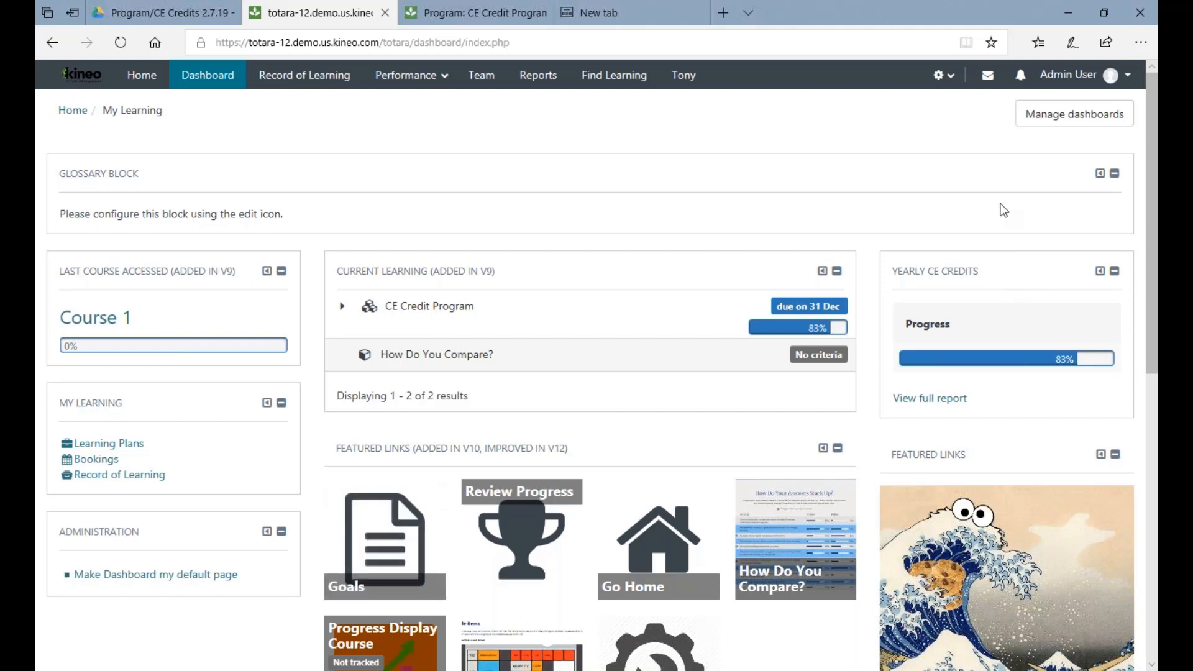
Step: Open the CE Credit Program from the dashboard's featured links, view its course set, and return to the dashboard
scroll(998, 205, down, 5)
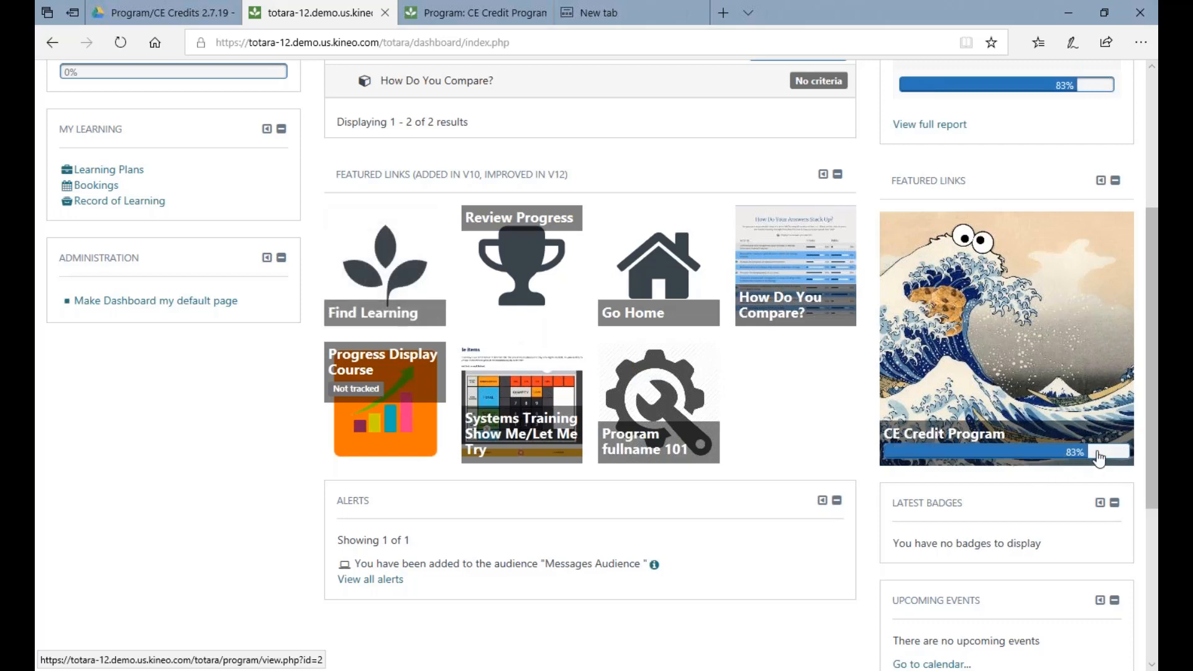
click(984, 310)
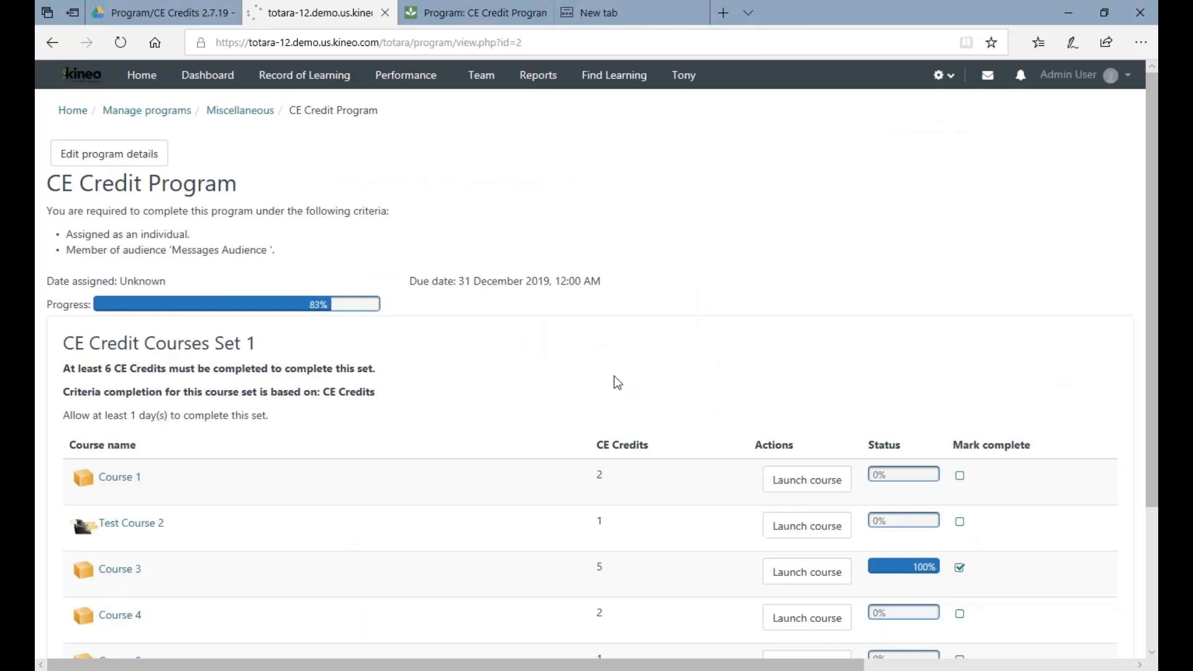
scroll(593, 366, down, 1)
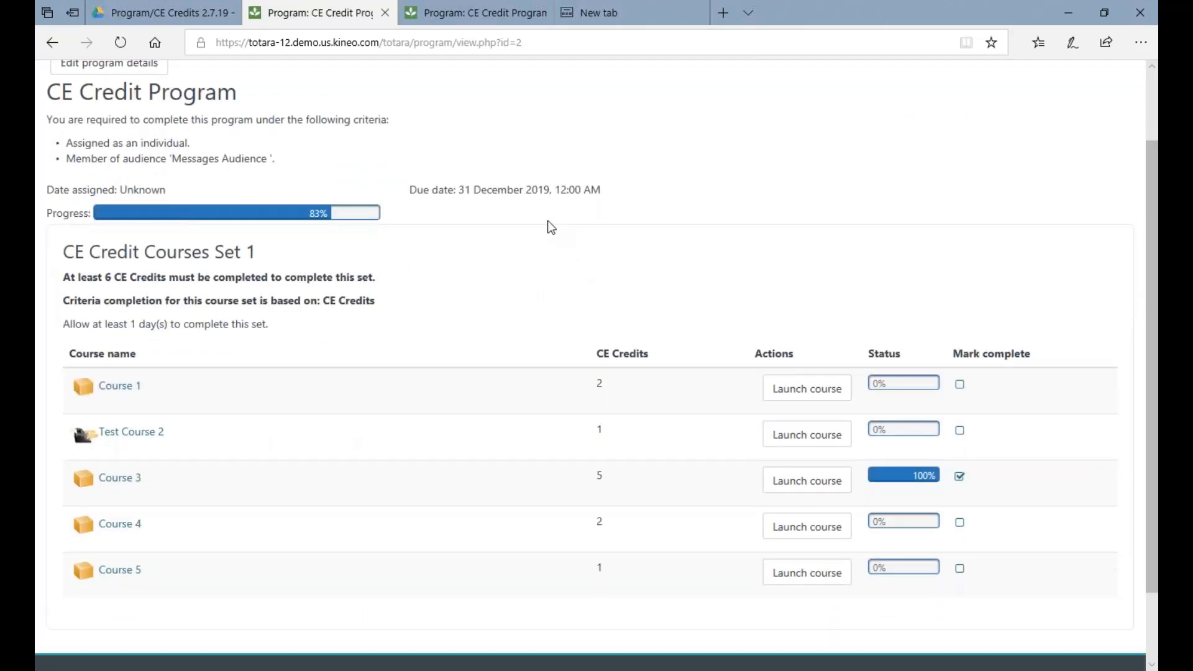
key(alt+Left)
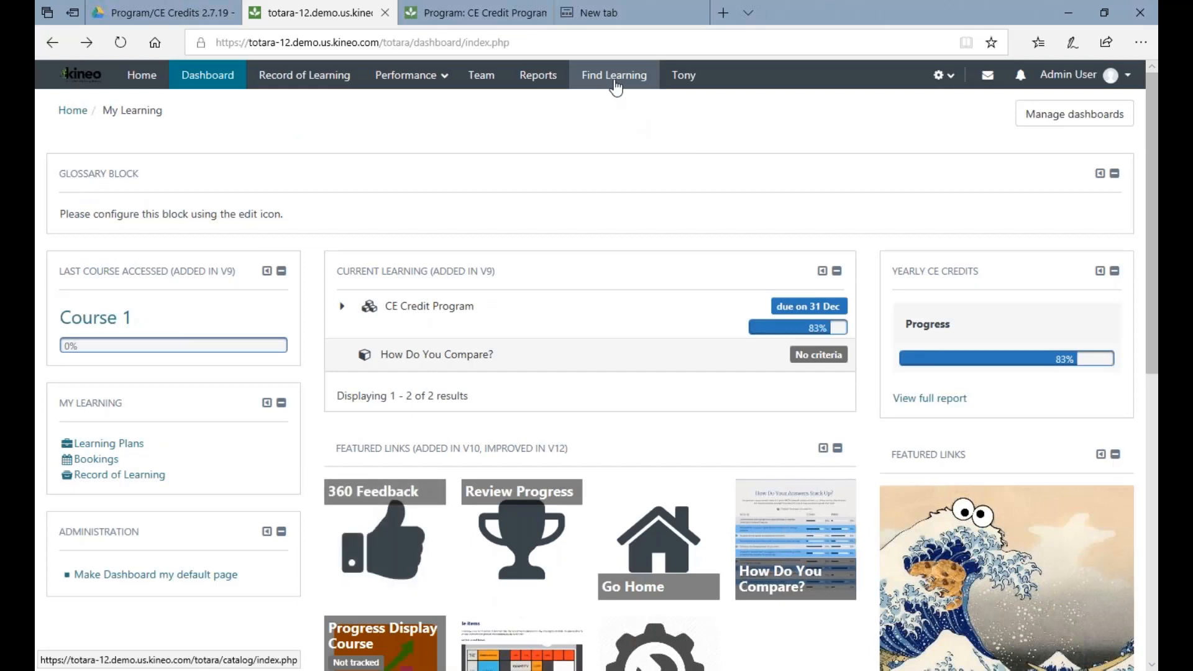
Step: Find Course 1 in the Find Learning catalogue and open its course page
click(615, 84)
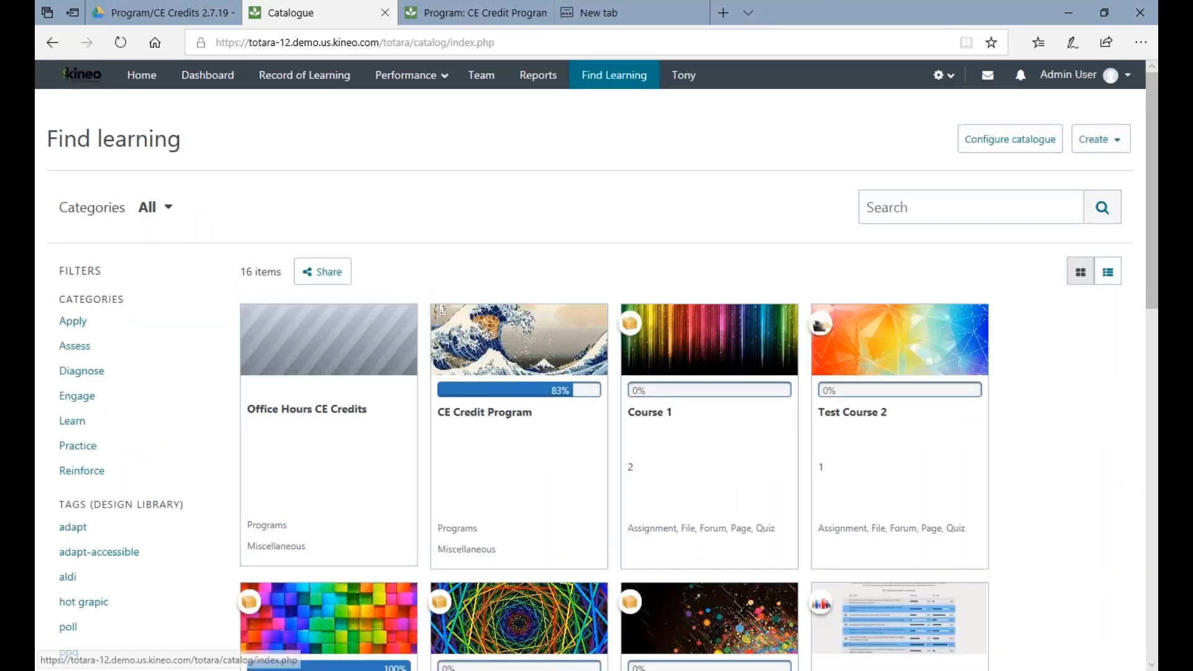
scroll(676, 192, down, 2)
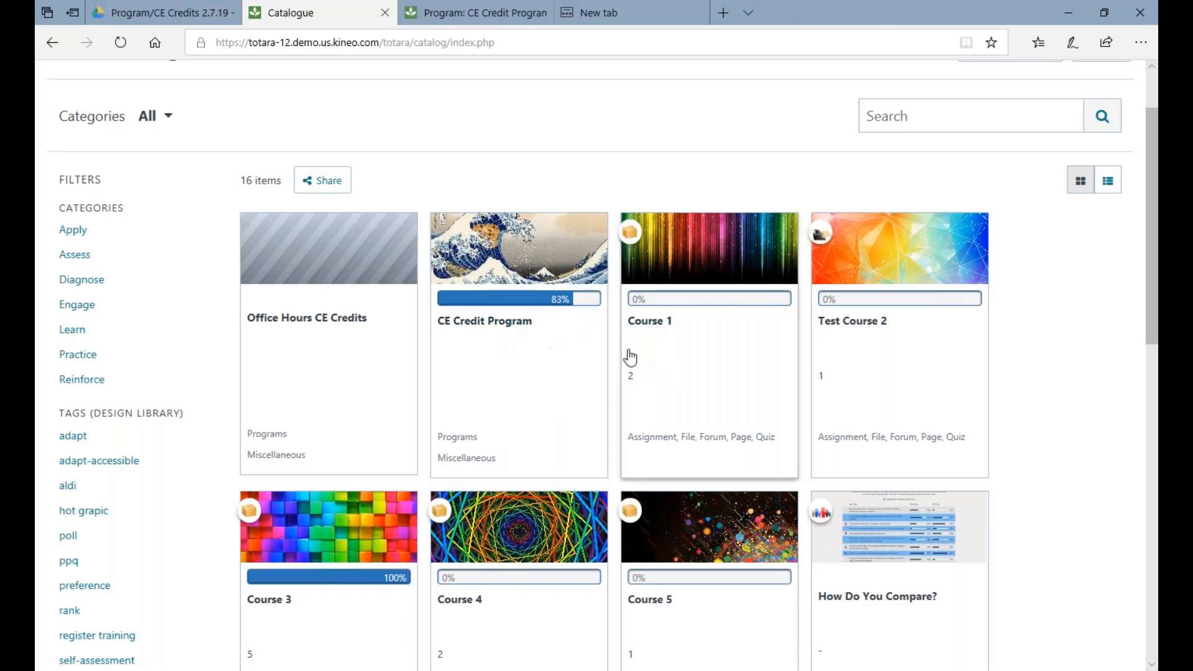
click(656, 327)
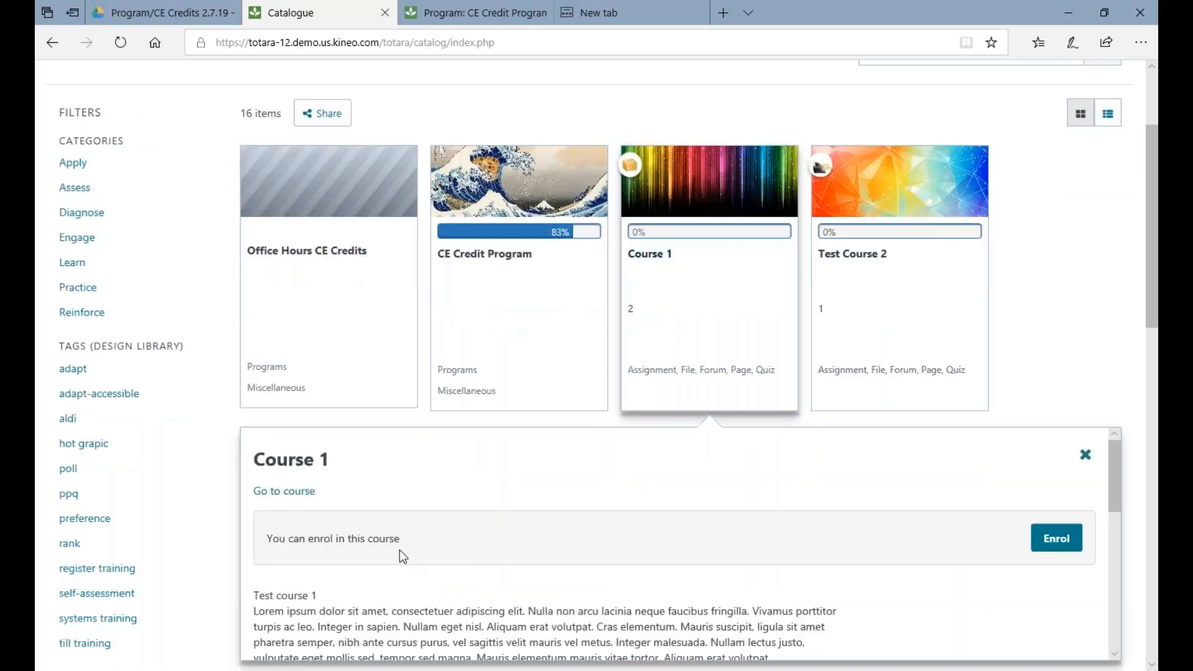
click(283, 496)
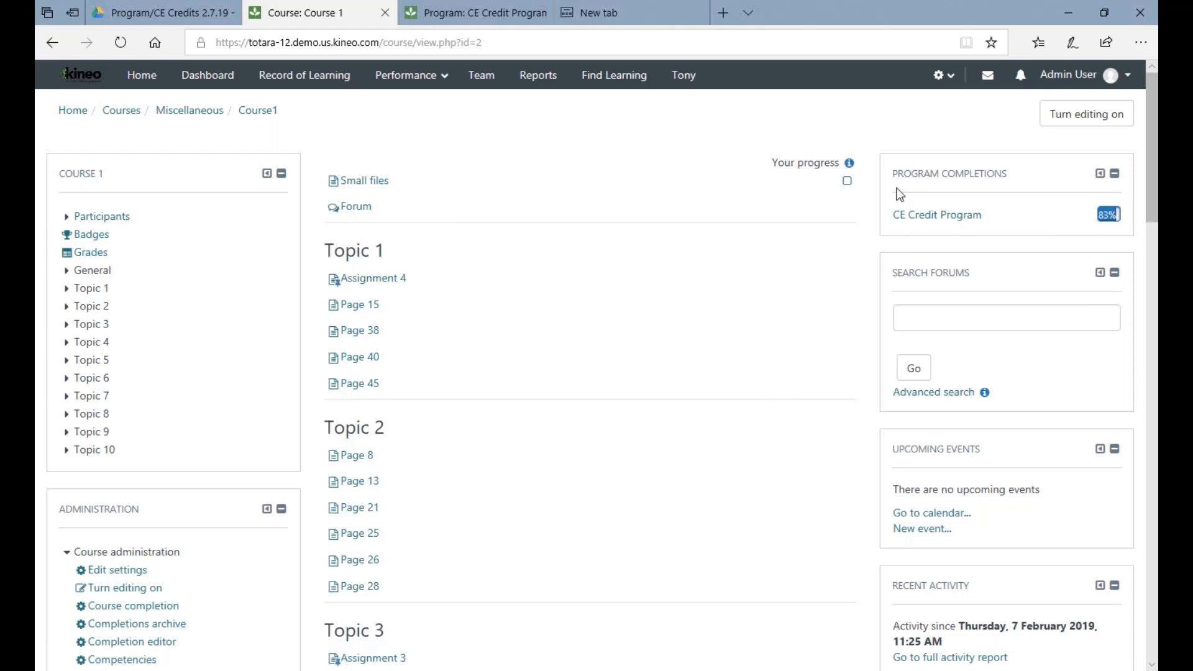
Step: Examine the Program Completions block on the Course 1 page, open the CE Credit Program from it and view its course set
drag(924, 175, 1043, 178)
click(1043, 178)
drag(902, 175, 986, 176)
click(986, 176)
drag(896, 175, 1017, 172)
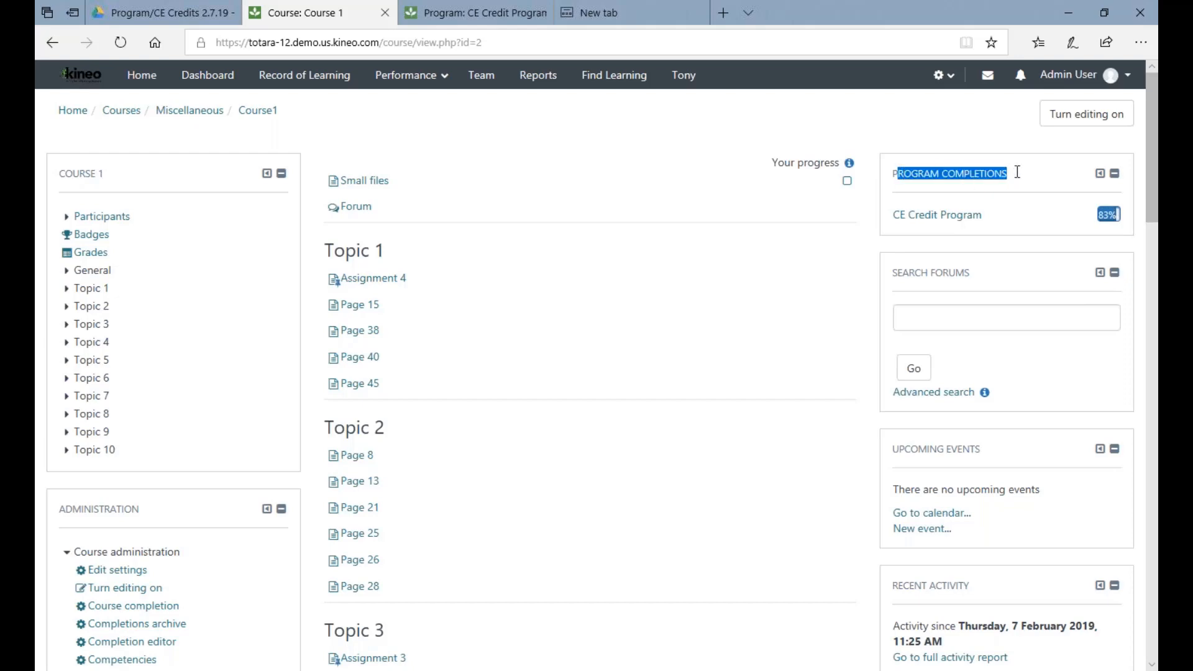
click(1017, 172)
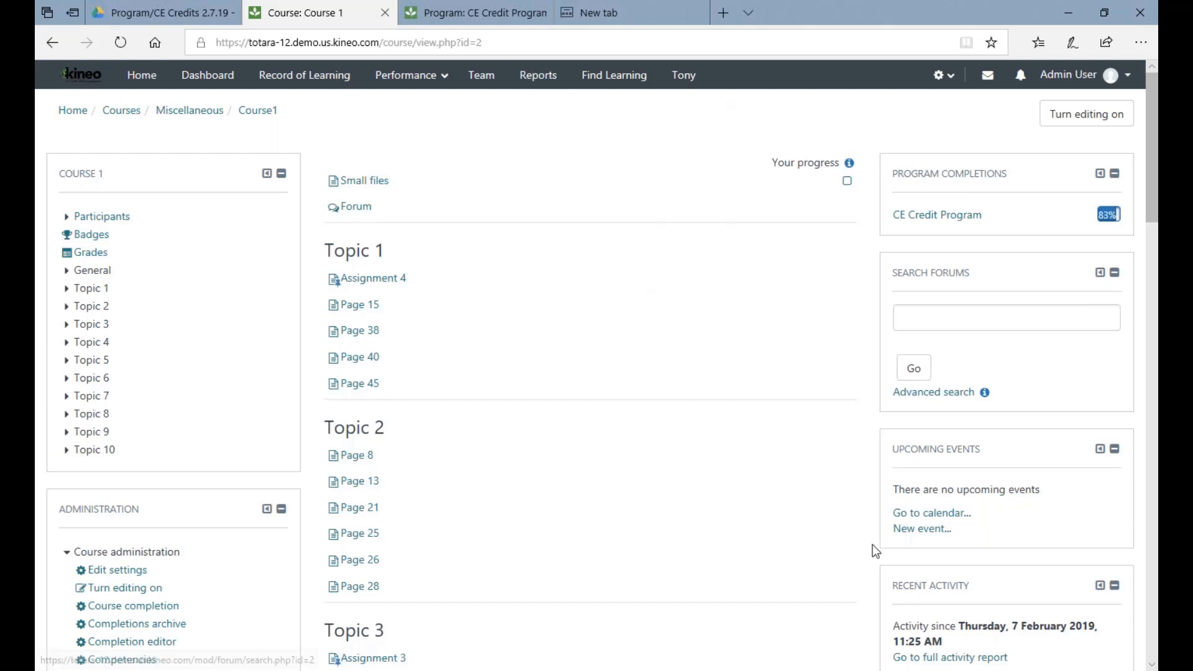
click(961, 227)
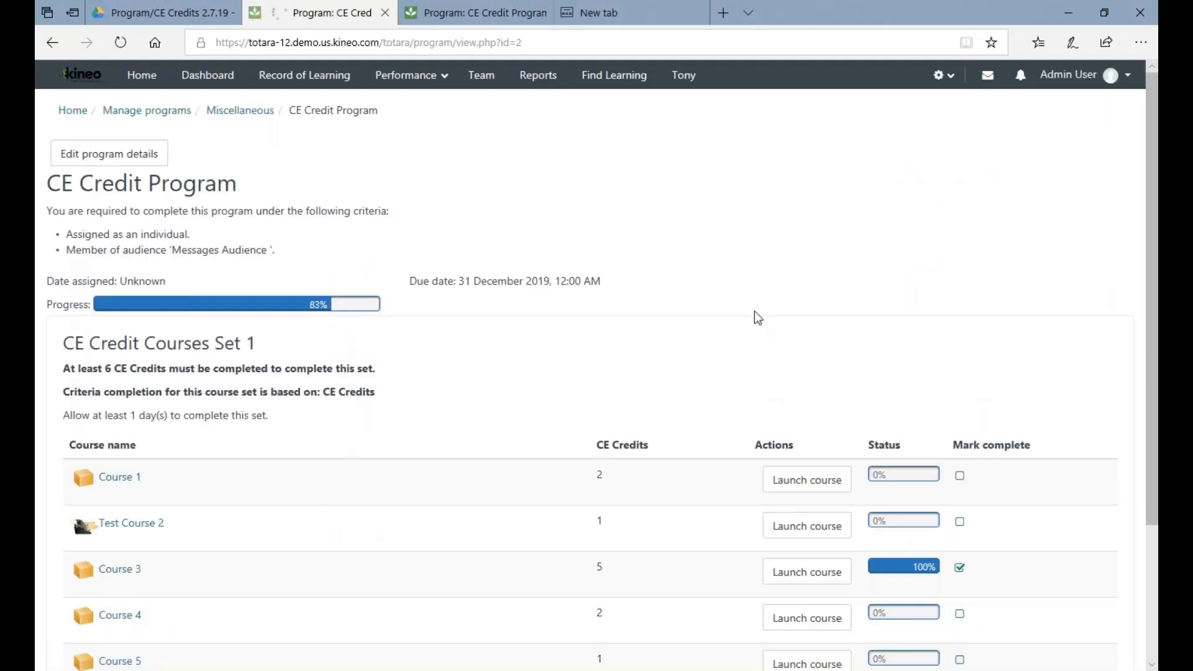
scroll(754, 317, down, 3)
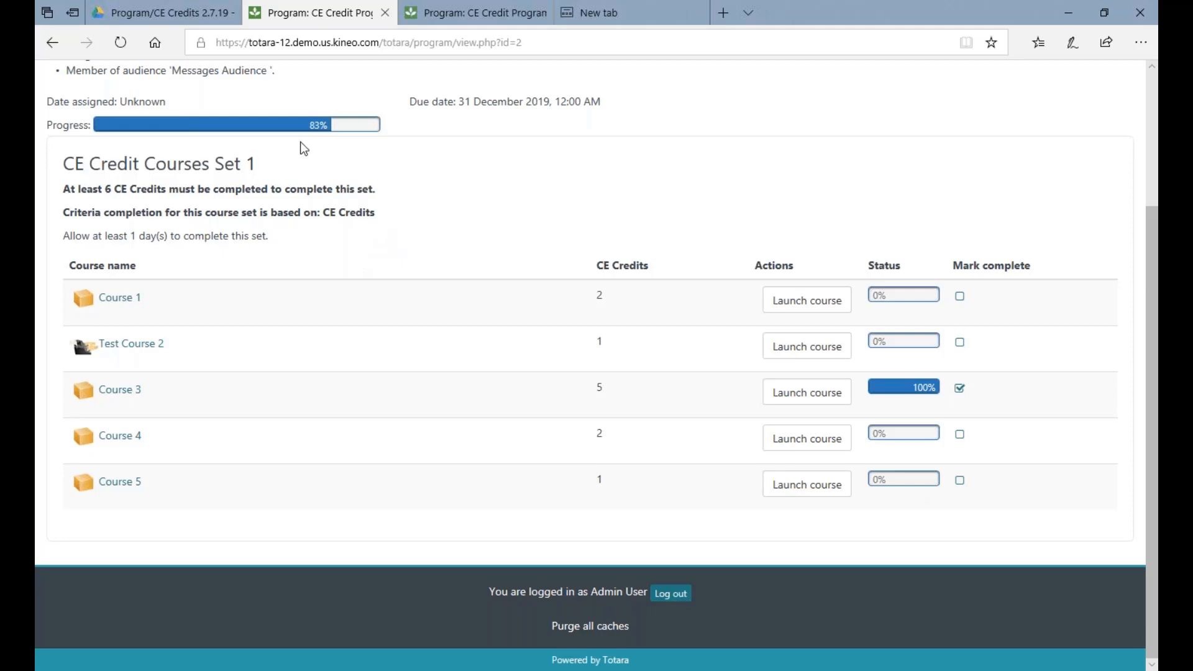
Step: Switch to the Program/CE Credits presentation and advance to the CE Credit Recap slide
click(184, 13)
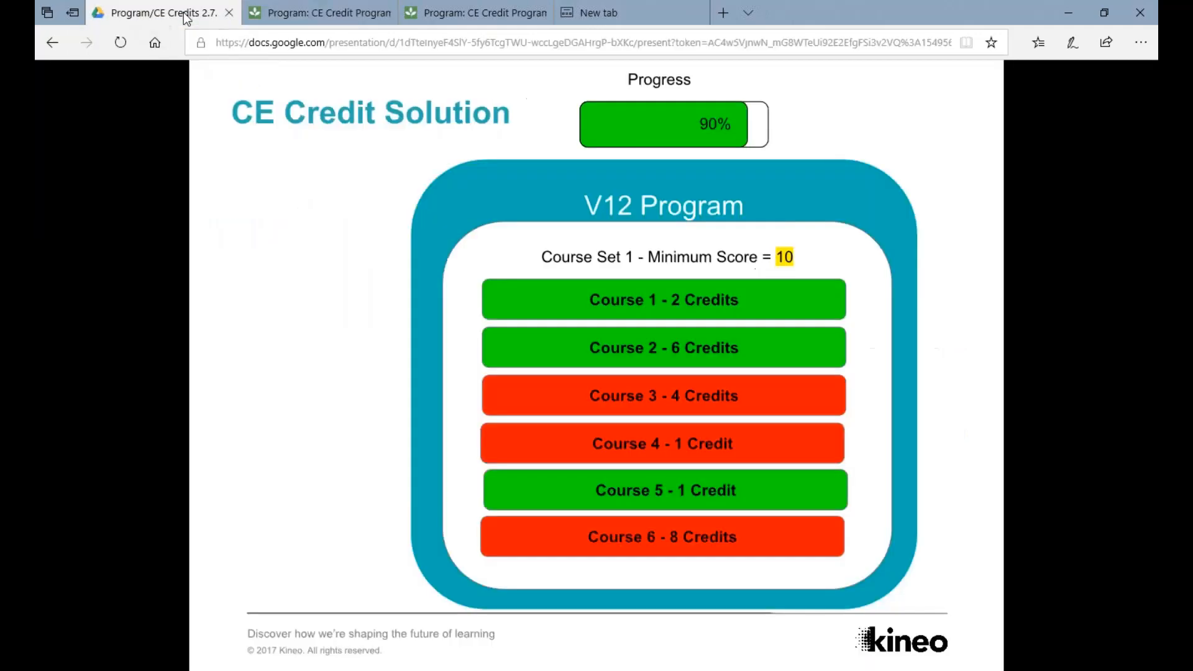
click(527, 209)
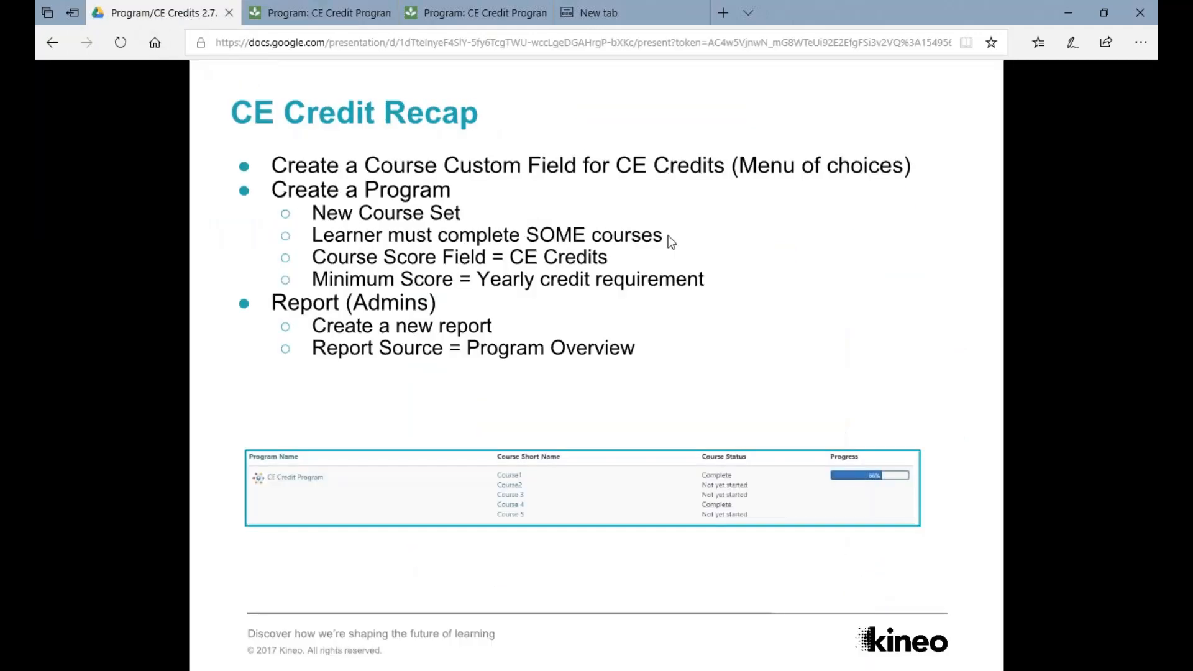